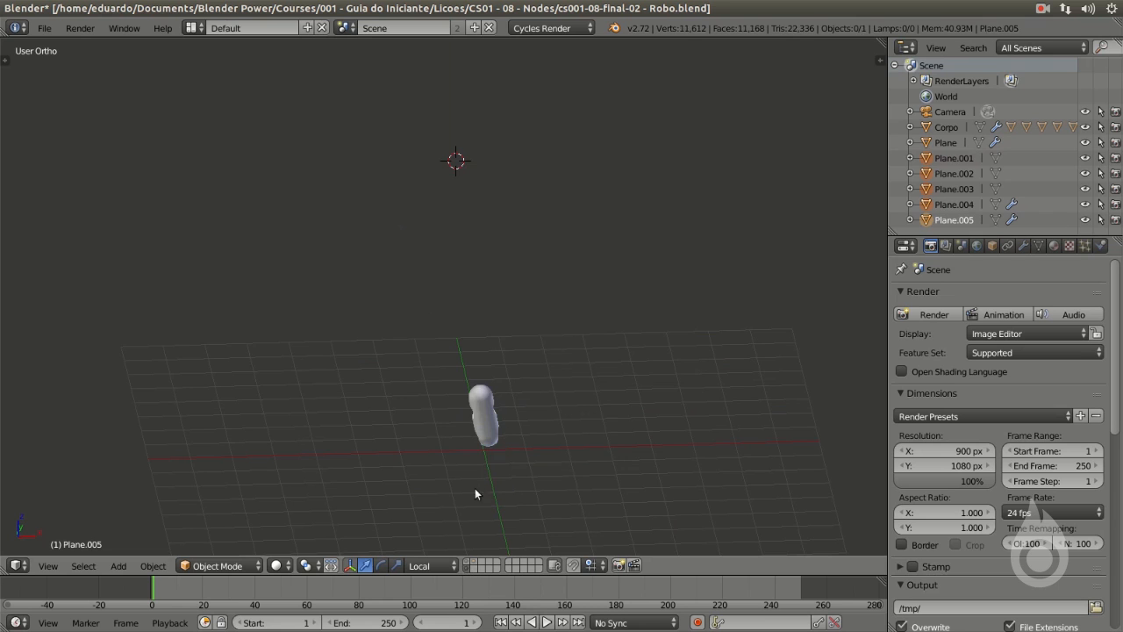
# Step: Move the capsule-shaped body to the first layer and display that layer with the complete robot
pyautogui.rightClick(466, 404)
pyautogui.press('m')
pyautogui.click(695, 451)
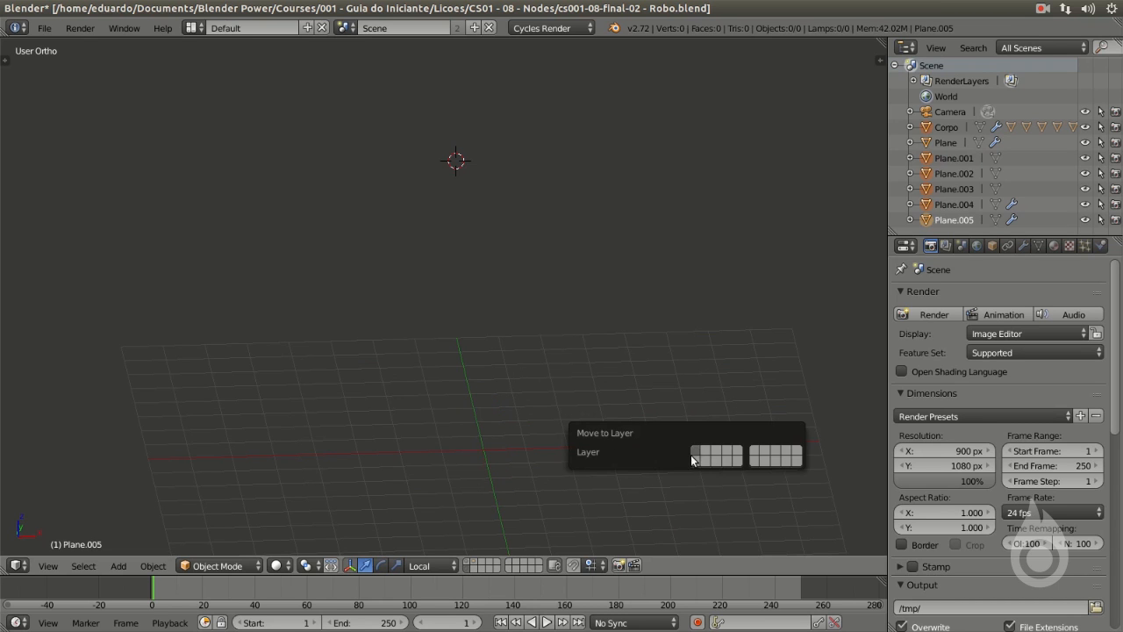
pyautogui.click(468, 562)
pyautogui.moveTo(619, 331); pyautogui.dragTo(391, 376, button='middle')
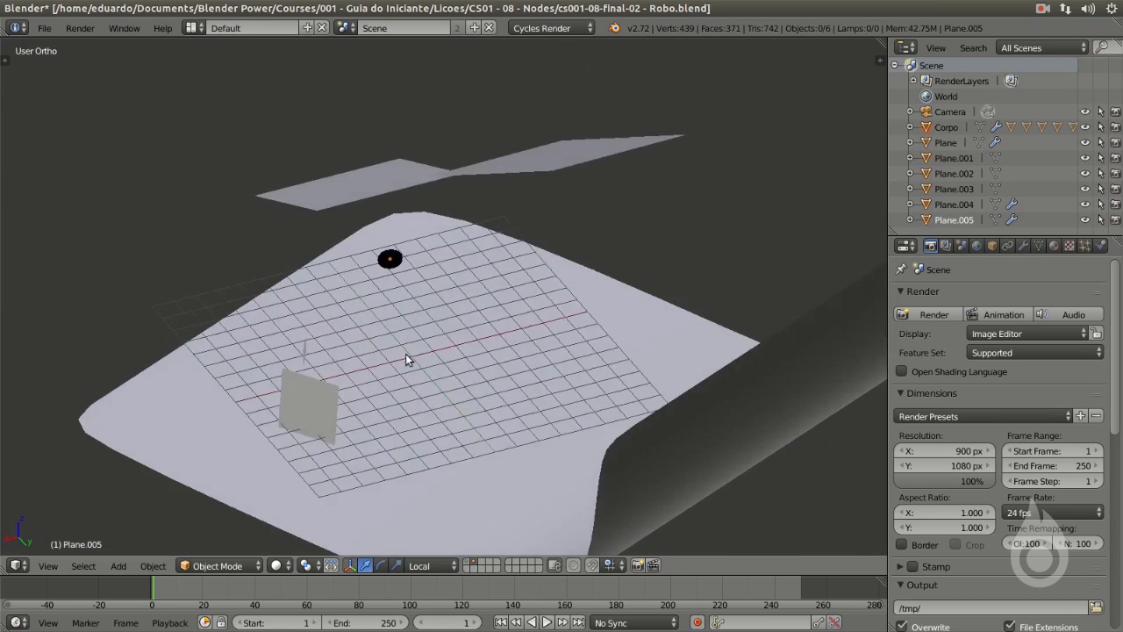
pyautogui.click(468, 562)
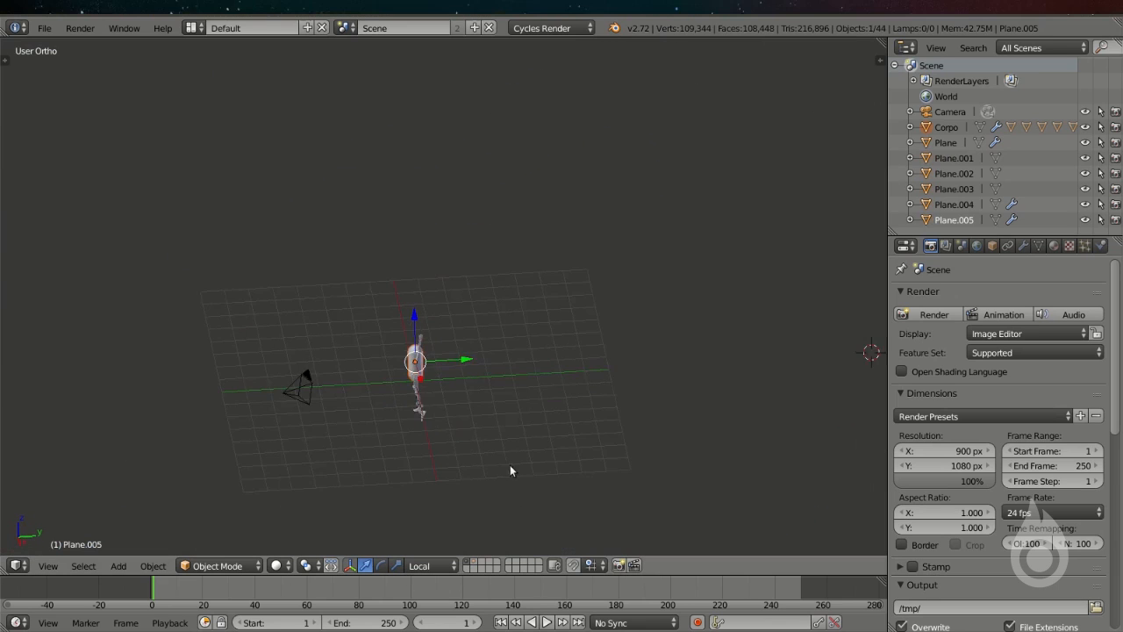
# Step: Move the camera to the second layer, away from the robot
pyautogui.rightClick(329, 408)
pyautogui.press('m')
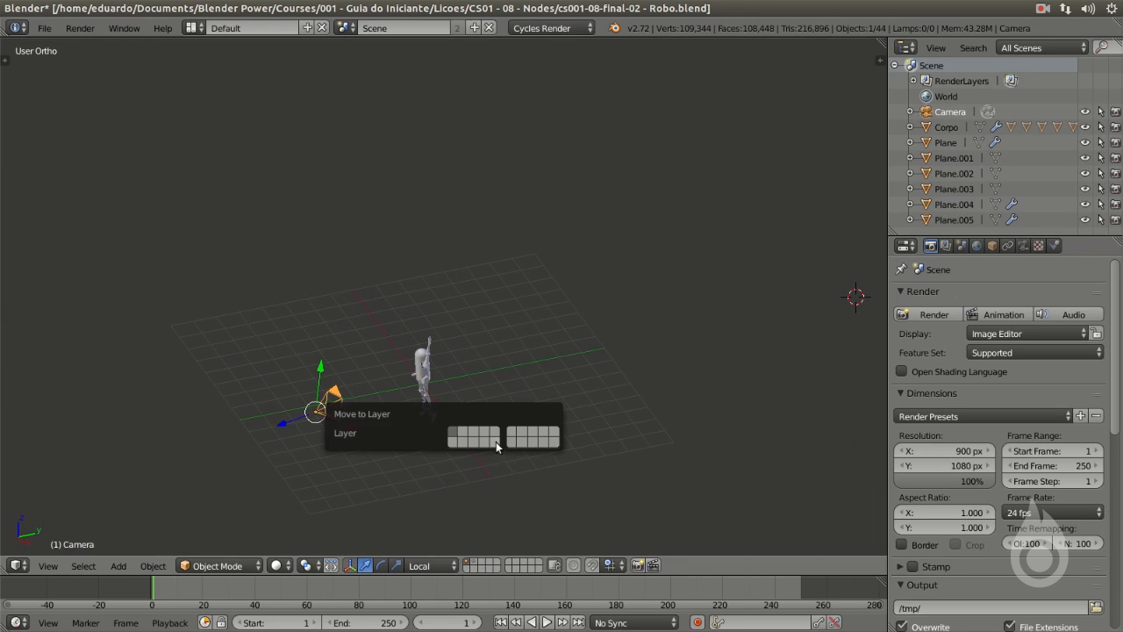
pyautogui.click(467, 433)
# Step: Set the animation's end frame to 24
pyautogui.moveTo(477, 363); pyautogui.dragTo(466, 307, button='middle')
pyautogui.scroll(8, 466, 306)
pyautogui.moveTo(550, 317); pyautogui.dragTo(526, 413, button='middle')
pyautogui.click(364, 622)
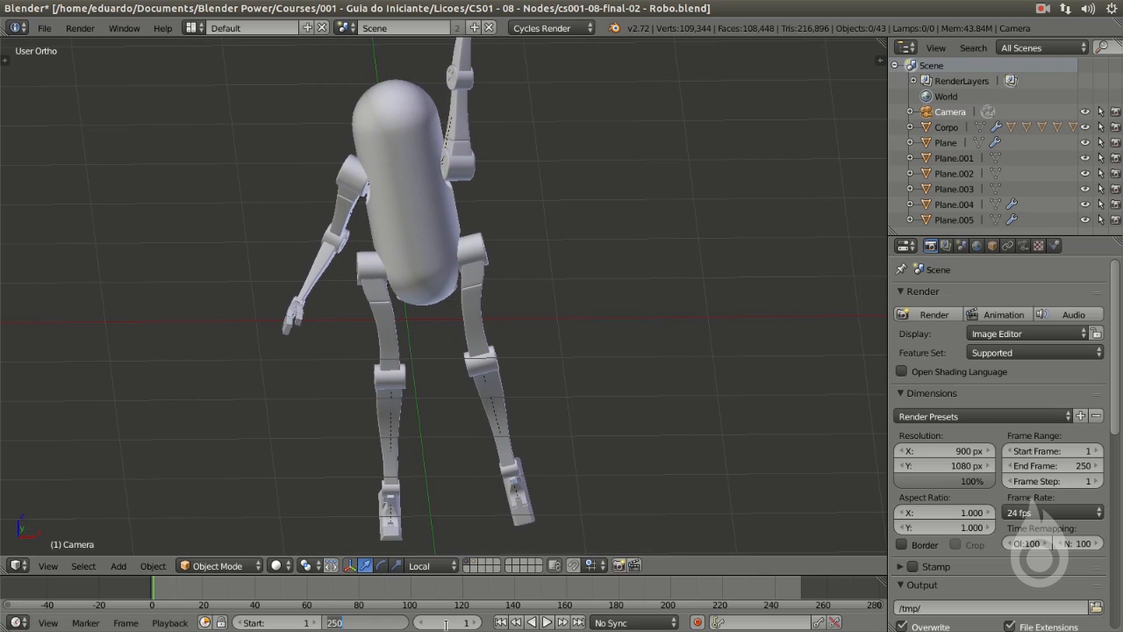
pyautogui.write('24')
pyautogui.press('Return')
# Step: Set the current frame of the timeline to 24
pyautogui.moveTo(253, 593); pyautogui.dragTo(448, 597, button='middle')
pyautogui.scroll(6, 402, 597)
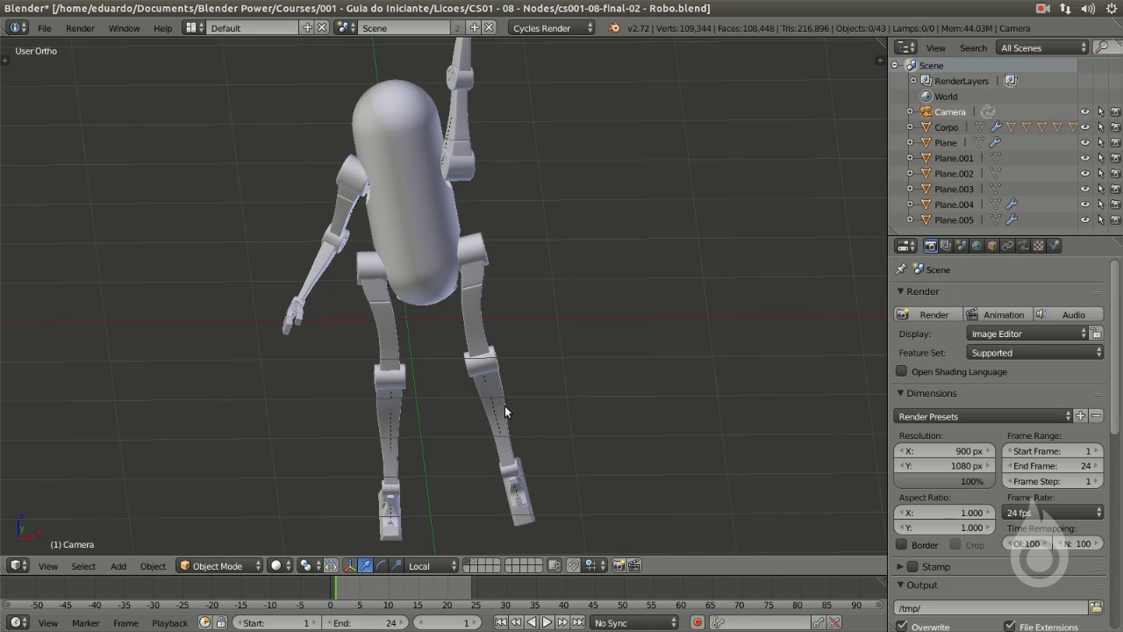
pyautogui.scroll(-1, 505, 405)
pyautogui.moveTo(504, 406); pyautogui.dragTo(451, 297, button='middle')
pyautogui.moveTo(494, 365); pyautogui.dragTo(447, 285, button='middle')
pyautogui.scroll(3, 445, 281)
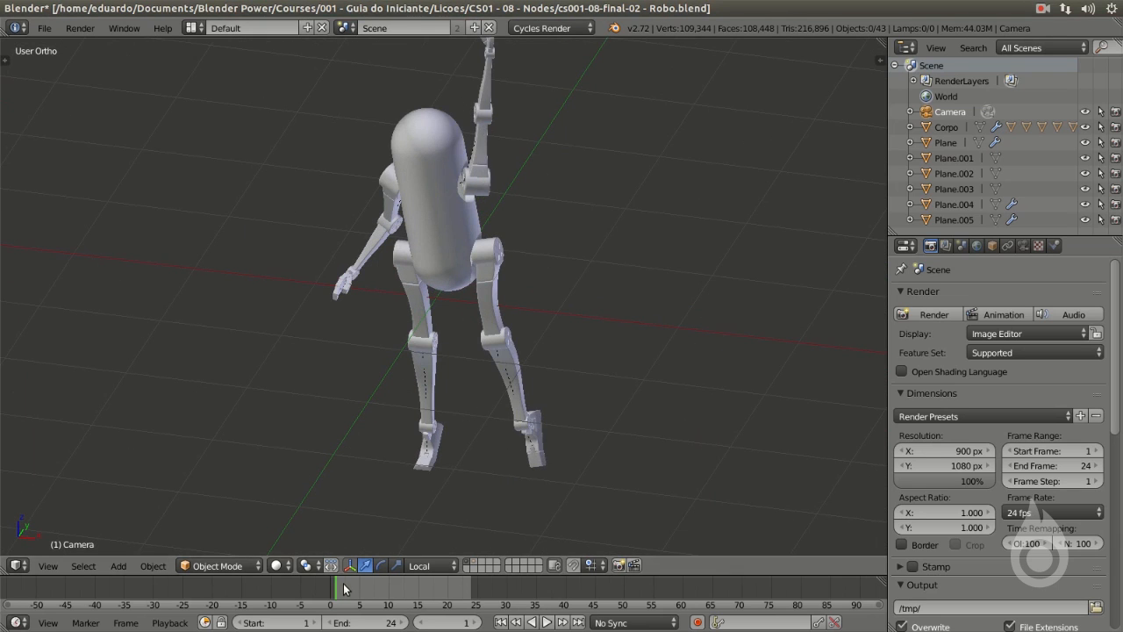
pyautogui.moveTo(342, 589); pyautogui.dragTo(483, 599)
pyautogui.click(451, 622)
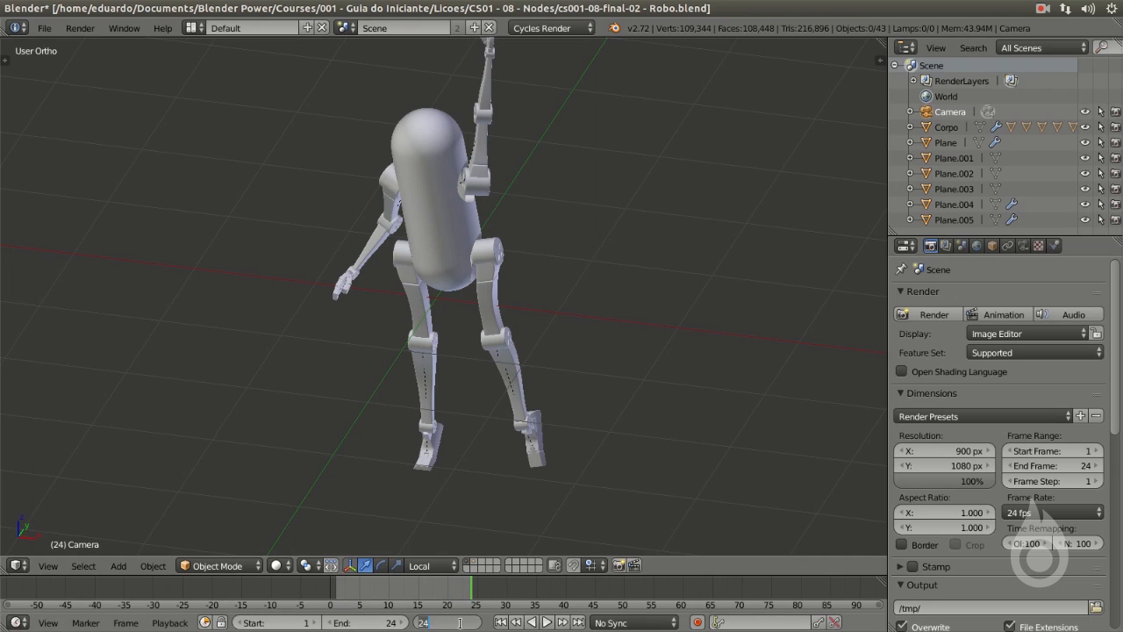
pyautogui.press('Return')
# Step: Select the ankle, knee and hip joints on both of the robot's legs
pyautogui.scroll(-2, 480, 495)
pyautogui.scroll(2, 506, 344)
pyautogui.scroll(3, 506, 344)
pyautogui.moveTo(505, 344); pyautogui.dragTo(576, 362, button='middle')
pyautogui.rightClick(582, 355)
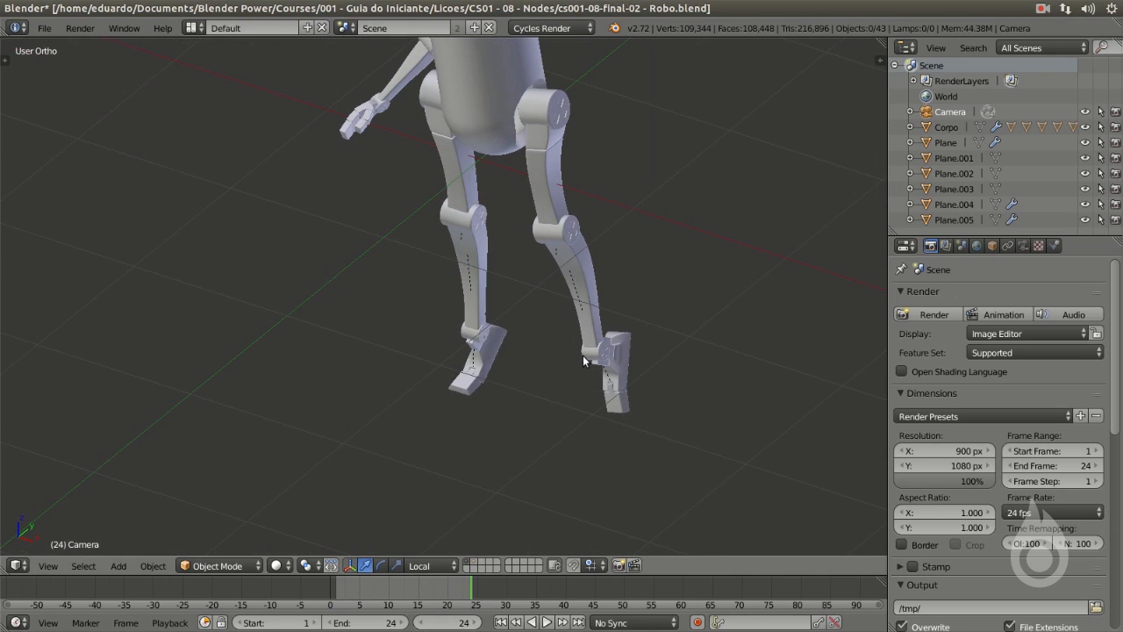
pyautogui.keyDown('shift'); pyautogui.rightClick(463, 339); pyautogui.keyUp('shift')
pyautogui.keyDown('shift'); pyautogui.rightClick(465, 216); pyautogui.keyUp('shift')
pyautogui.keyDown('shift'); pyautogui.rightClick(537, 232); pyautogui.keyUp('shift')
pyautogui.keyDown('shift'); pyautogui.moveTo(540, 293); pyautogui.dragTo(545, 462, button='middle'); pyautogui.keyUp('shift')
pyautogui.keyDown('shift'); pyautogui.rightClick(563, 265); pyautogui.keyUp('shift')
pyautogui.keyDown('shift'); pyautogui.rightClick(434, 255); pyautogui.keyUp('shift')
# Step: Add the elbow and shoulder joints of both arms to the selection
pyautogui.moveTo(434, 255); pyautogui.dragTo(536, 242, button='middle')
pyautogui.scroll(2, 536, 242)
pyautogui.keyDown('shift'); pyautogui.rightClick(255, 209); pyautogui.keyUp('shift')
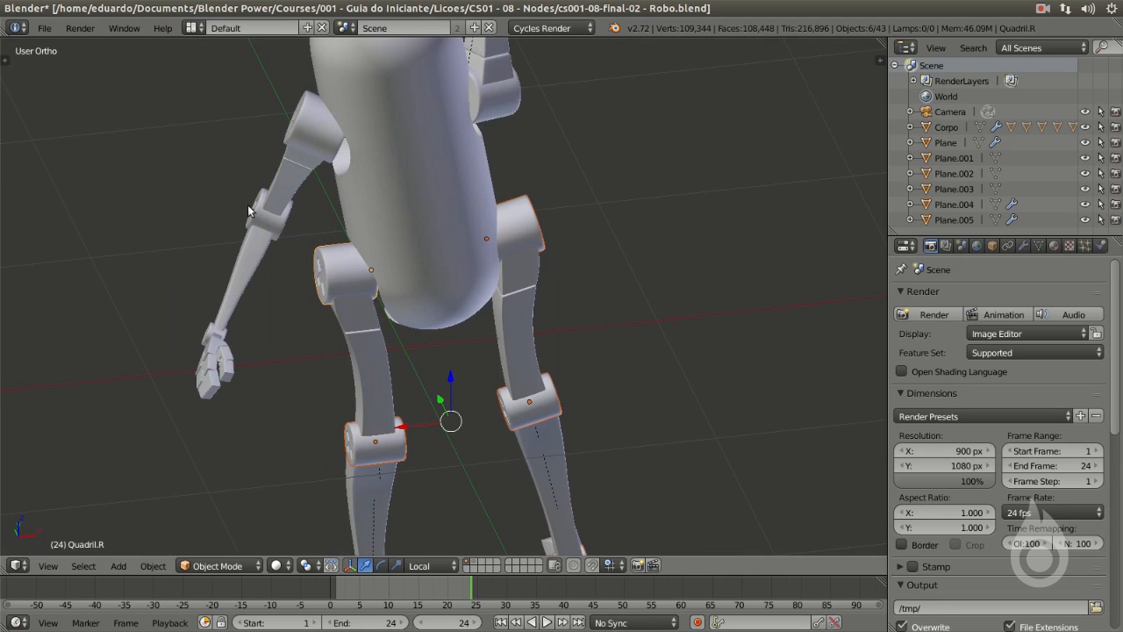
pyautogui.keyDown('shift'); pyautogui.rightClick(300, 121); pyautogui.keyUp('shift')
pyautogui.keyDown('shift'); pyautogui.moveTo(466, 212); pyautogui.dragTo(503, 281, button='middle'); pyautogui.keyUp('shift')
pyautogui.keyDown('shift'); pyautogui.rightClick(490, 190); pyautogui.keyUp('shift')
pyautogui.keyDown('shift'); pyautogui.rightClick(489, 183); pyautogui.keyUp('shift')
# Step: Add the finger pieces of both hands to the selection
pyautogui.keyDown('shift'); pyautogui.moveTo(488, 182); pyautogui.dragTo(474, 348, button='middle'); pyautogui.keyUp('shift')
pyautogui.scroll(7, 489, 275)
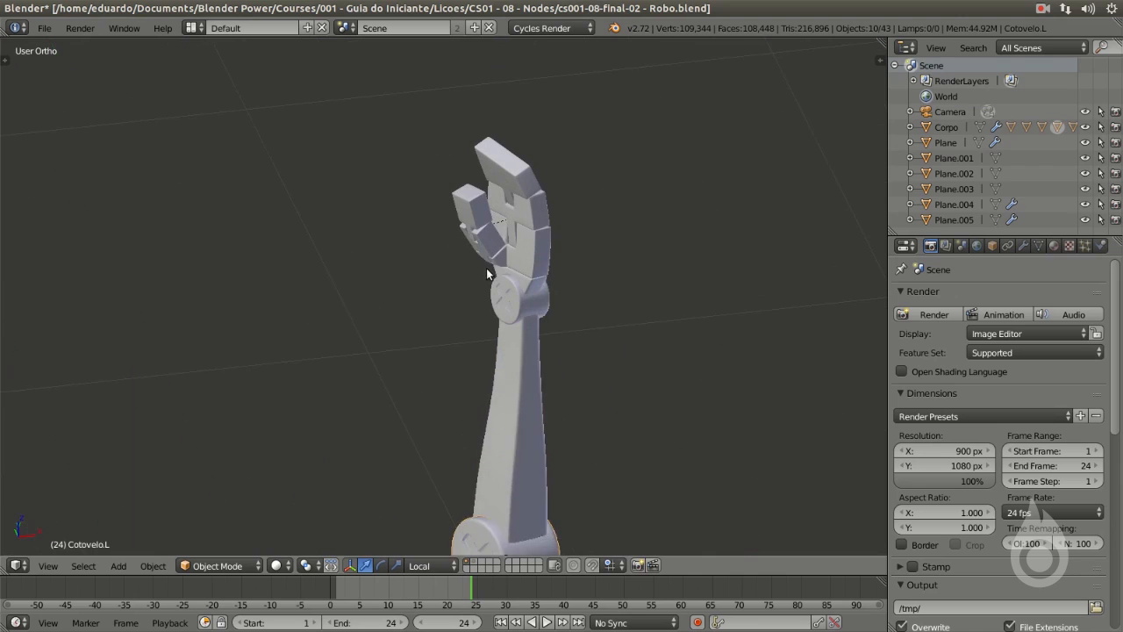
pyautogui.keyDown('shift'); pyautogui.rightClick(491, 134); pyautogui.keyUp('shift')
pyautogui.keyDown('shift'); pyautogui.rightClick(602, 127); pyautogui.keyUp('shift')
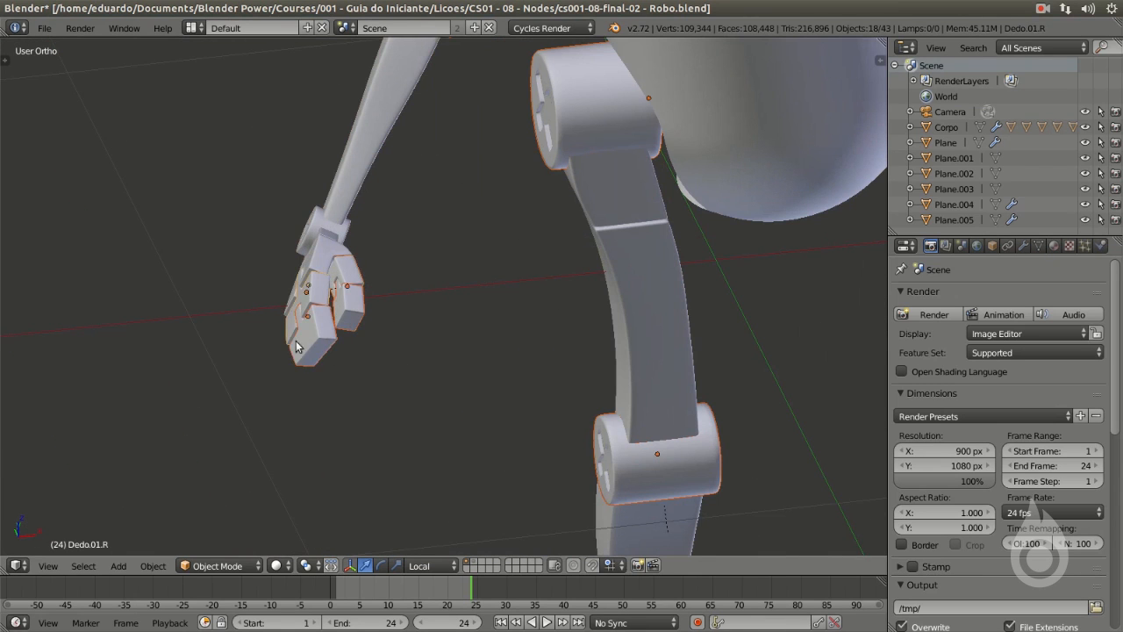
pyautogui.keyDown('shift'); pyautogui.rightClick(318, 346); pyautogui.keyUp('shift')
pyautogui.keyDown('shift'); pyautogui.rightClick(312, 288); pyautogui.keyUp('shift')
# Step: Add the toe pieces of both feet to the selection
pyautogui.scroll(-3, 395, 360)
pyautogui.keyDown('shift'); pyautogui.moveTo(541, 399); pyautogui.dragTo(416, 57, button='middle'); pyautogui.keyUp('shift')
pyautogui.scroll(1, 485, 351)
pyautogui.keyDown('shift'); pyautogui.rightClick(451, 373); pyautogui.keyUp('shift')
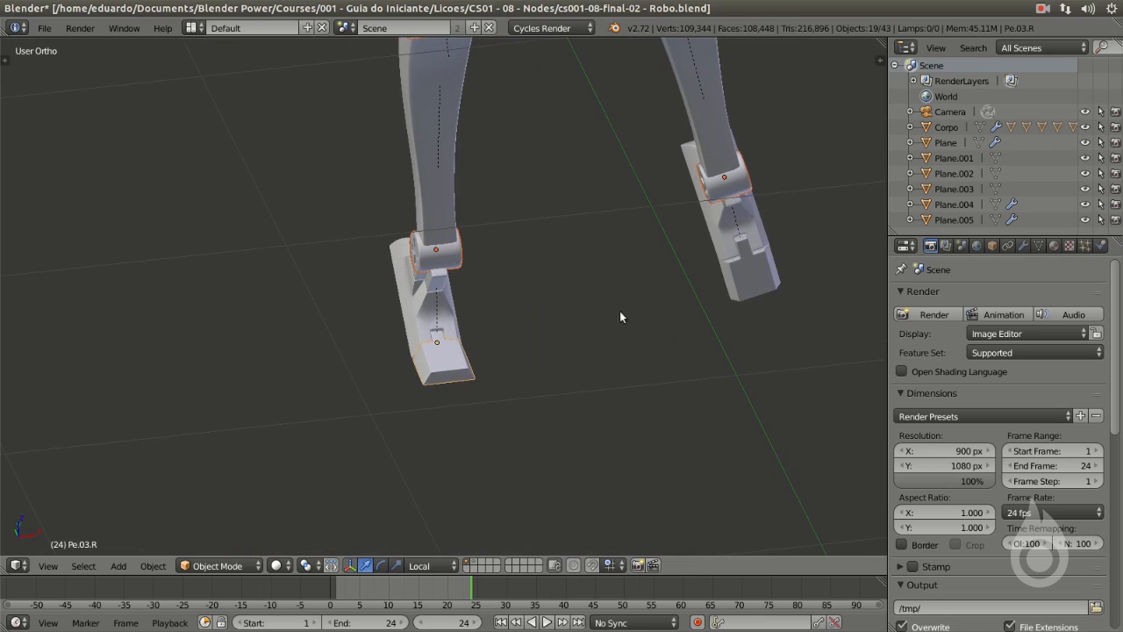
pyautogui.keyDown('shift'); pyautogui.rightClick(737, 292); pyautogui.keyUp('shift')
# Step: Add both wrist joints to the selection, switching to wireframe display to check the selected joints
pyautogui.scroll(-5, 544, 258)
pyautogui.moveTo(544, 258); pyautogui.dragTo(644, 241, button='middle')
pyautogui.keyDown('shift'); pyautogui.moveTo(525, 279); pyautogui.dragTo(549, 309, button='middle'); pyautogui.keyUp('shift')
pyautogui.scroll(7, 474, 272)
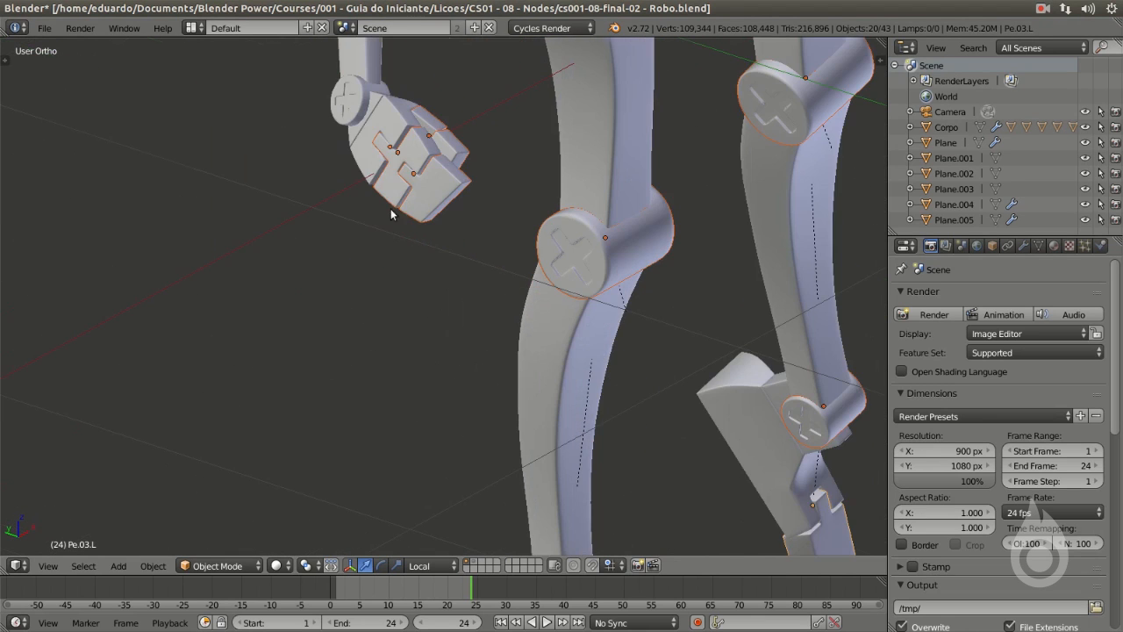
pyautogui.keyDown('shift'); pyautogui.rightClick(341, 114); pyautogui.keyUp('shift')
pyautogui.scroll(-6, 687, 161)
pyautogui.keyDown('shift'); pyautogui.moveTo(697, 156); pyautogui.dragTo(514, 264, button='middle'); pyautogui.keyUp('shift')
pyautogui.press('z')
pyautogui.scroll(4, 521, 155)
pyautogui.keyDown('shift'); pyautogui.rightClick(516, 170); pyautogui.keyUp('shift')
# Step: Add the robot's body to the selection and insert a Rotation keyframe for all selected parts at frame 24
pyautogui.scroll(-3, 514, 288)
pyautogui.keyDown('shift'); pyautogui.moveTo(447, 449); pyautogui.dragTo(519, 166, button='middle'); pyautogui.keyUp('shift')
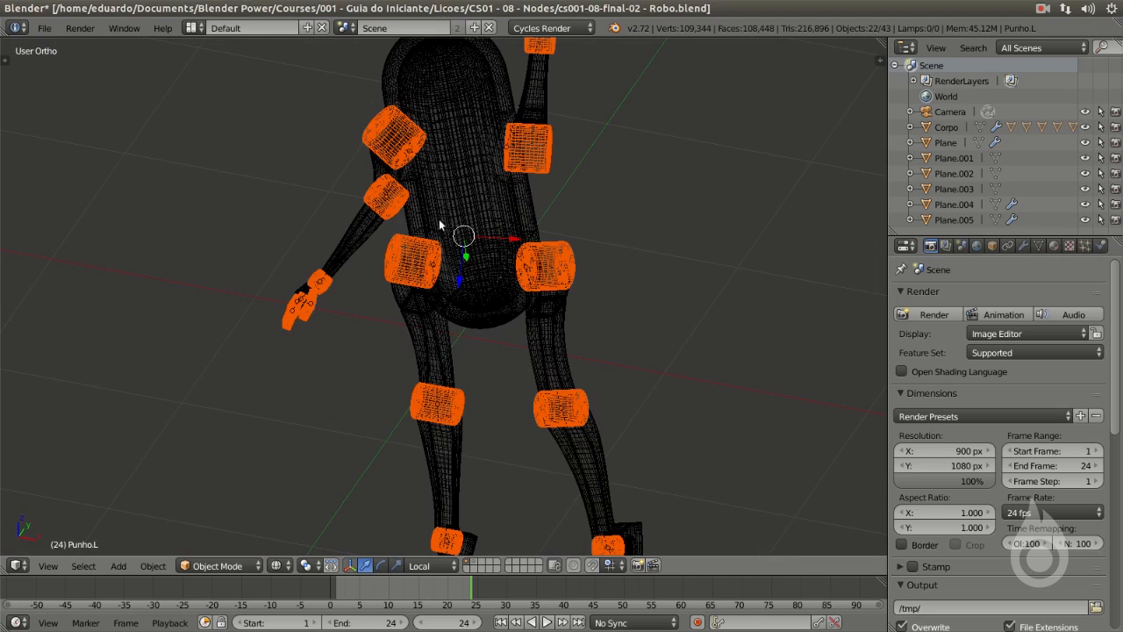
pyautogui.keyDown('shift'); pyautogui.moveTo(439, 223); pyautogui.dragTo(445, 321, button='middle'); pyautogui.keyUp('shift')
pyautogui.keyDown('shift'); pyautogui.rightClick(444, 267); pyautogui.keyUp('shift')
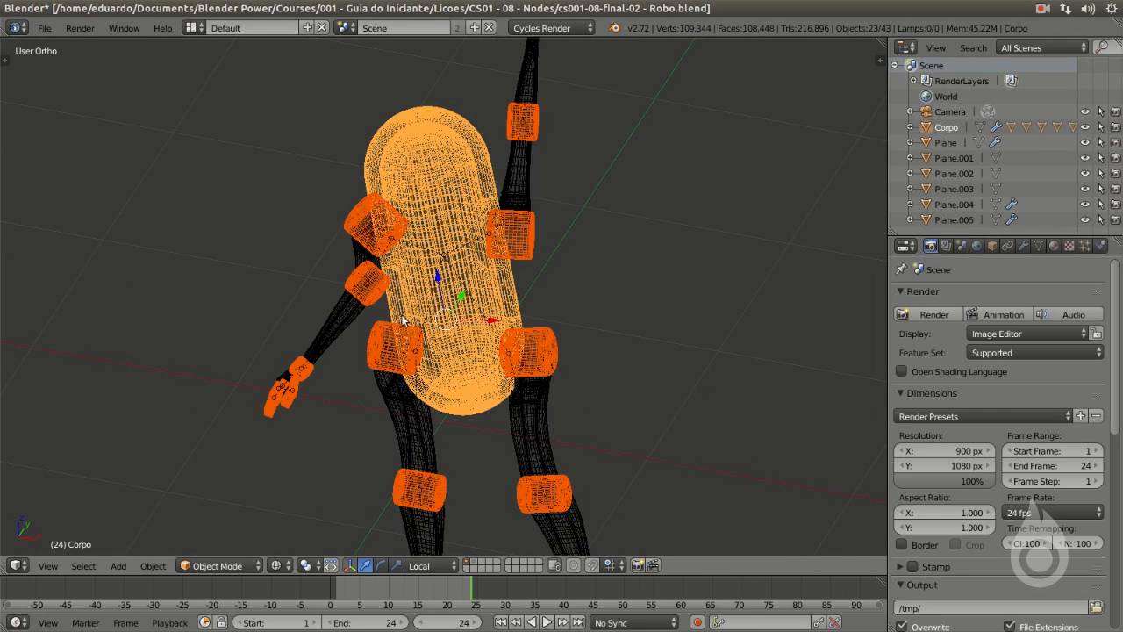
pyautogui.scroll(-4, 466, 379)
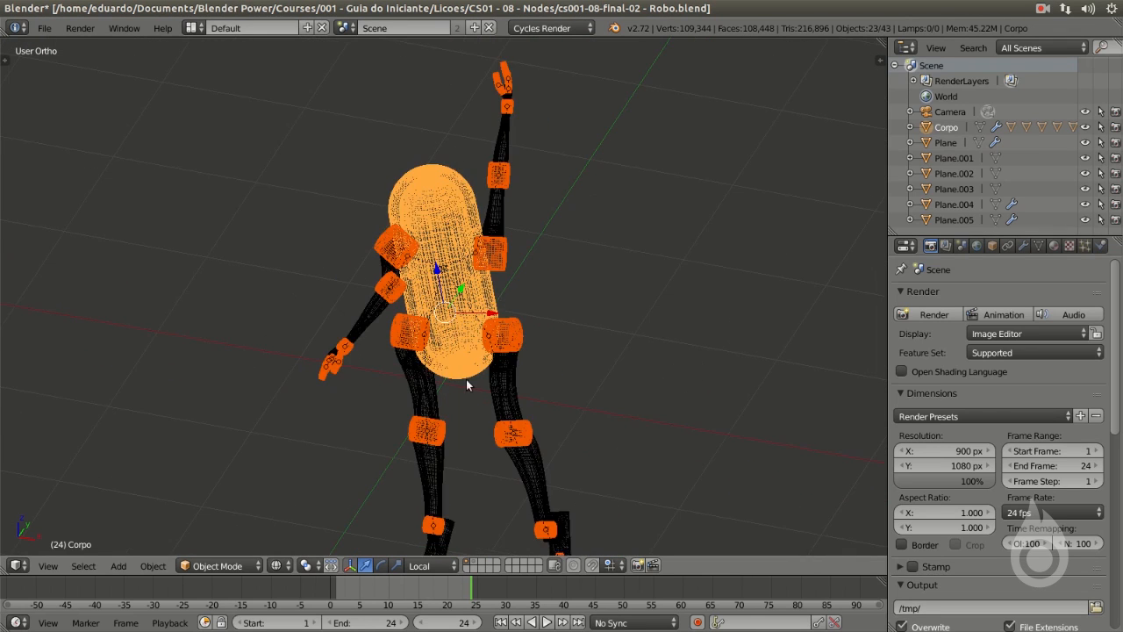
pyautogui.moveTo(471, 384); pyautogui.dragTo(491, 298, button='middle')
pyautogui.moveTo(459, 370); pyautogui.dragTo(434, 401, button='middle')
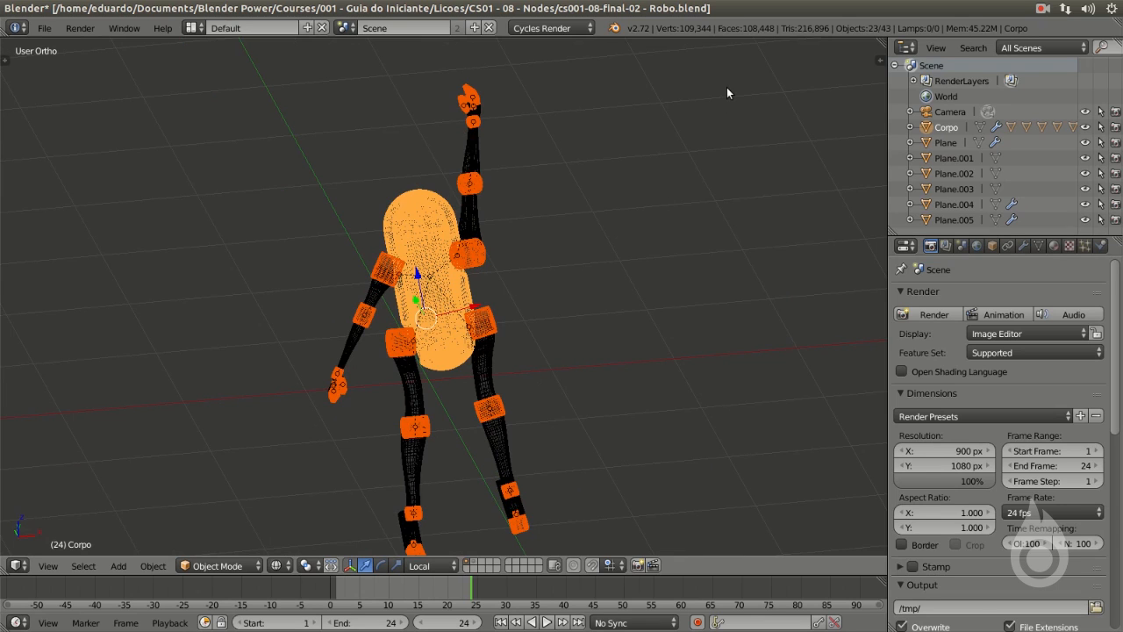
pyautogui.press('i')
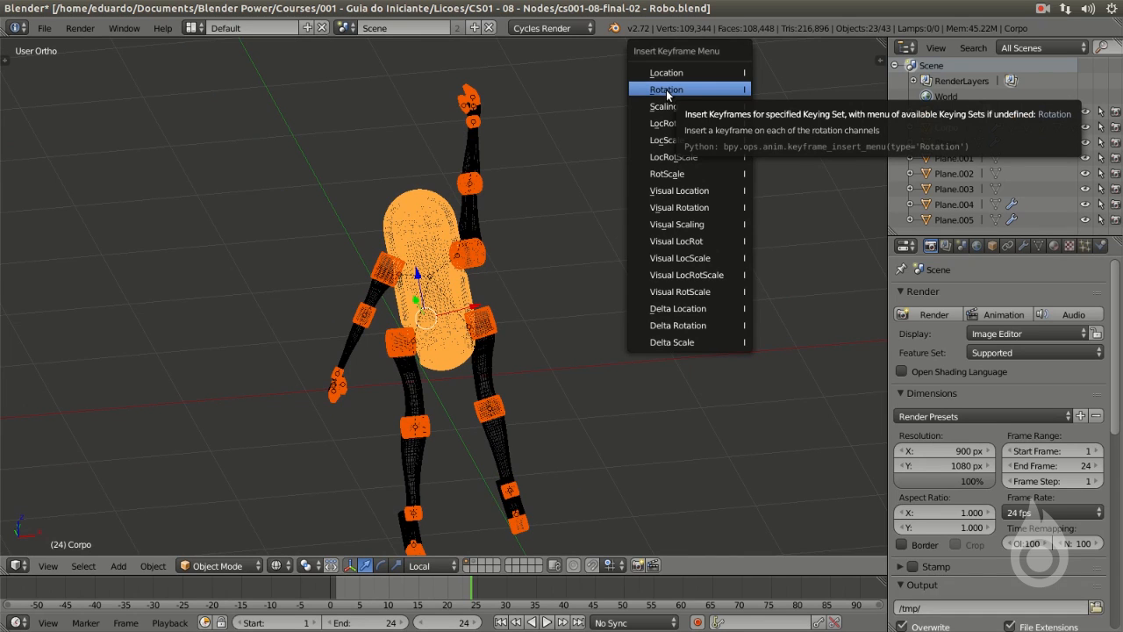
pyautogui.click(666, 90)
# Step: Go to frame 1 and clear the rotation of all selected parts, checking the pose in front view
pyautogui.press('Left')
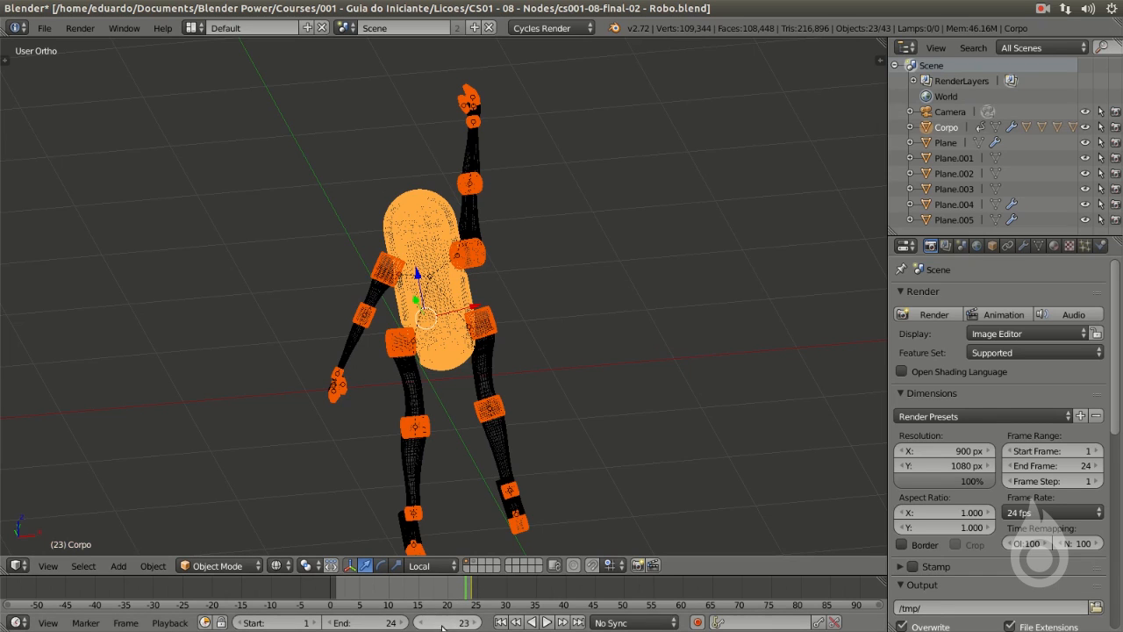
pyautogui.hotkey('shift', 'Left')
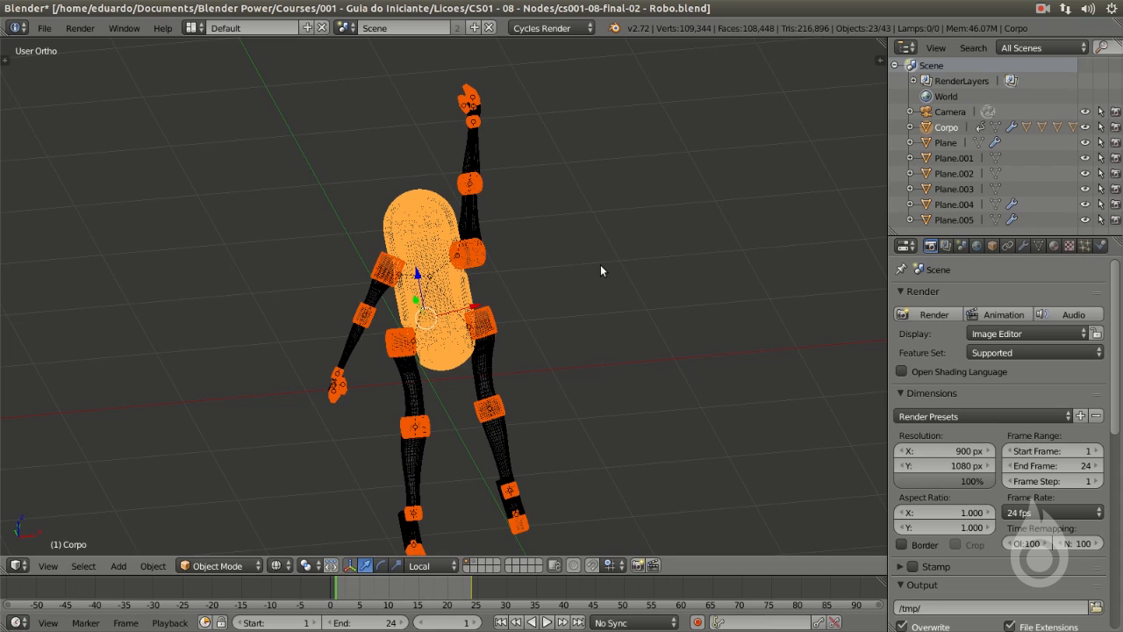
pyautogui.hotkey('alt', 'r')
pyautogui.press('KP_1')
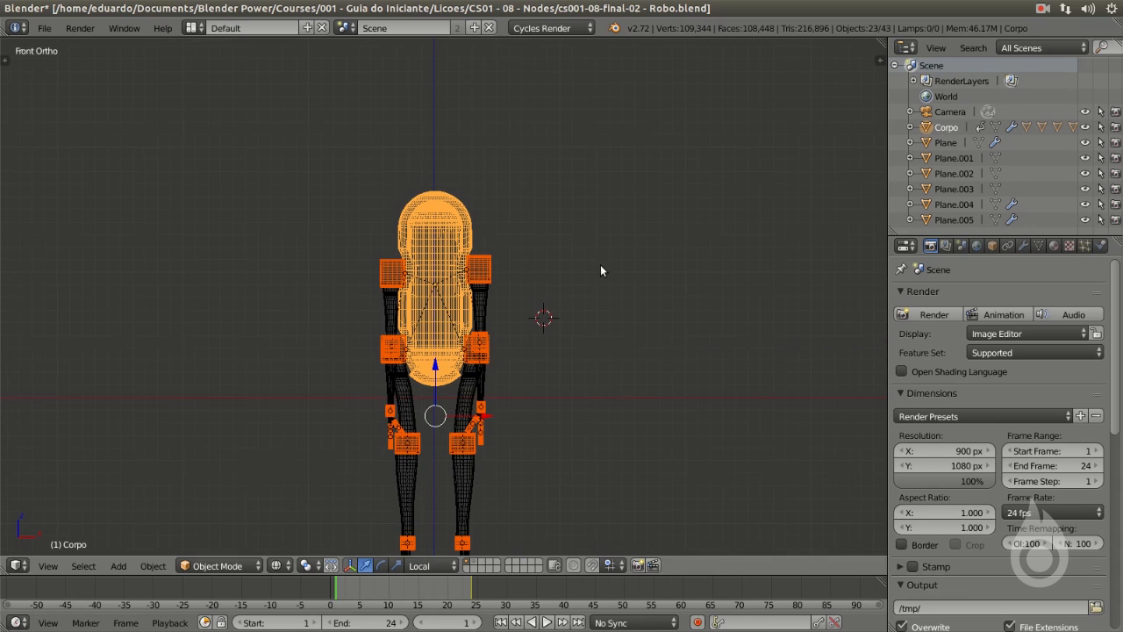
pyautogui.keyDown('shift'); pyautogui.moveTo(545, 336); pyautogui.dragTo(531, 294, button='middle'); pyautogui.keyUp('shift')
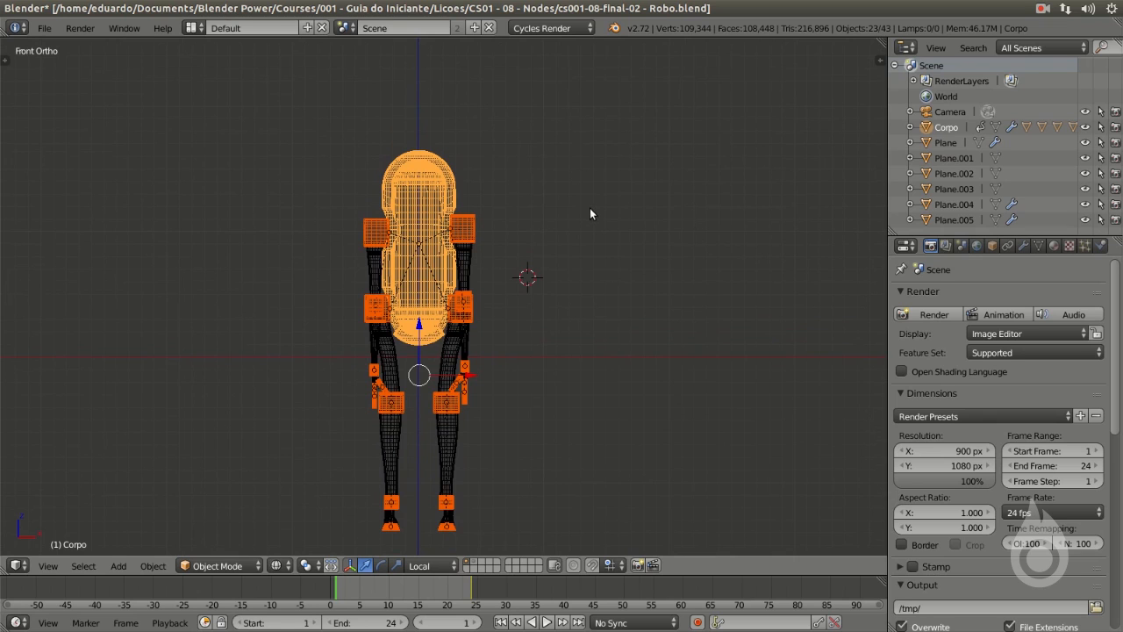
# Step: Insert a Rotation keyframe for the neutral standing pose at frame 1
pyautogui.scroll(1, 590, 208)
pyautogui.press('i')
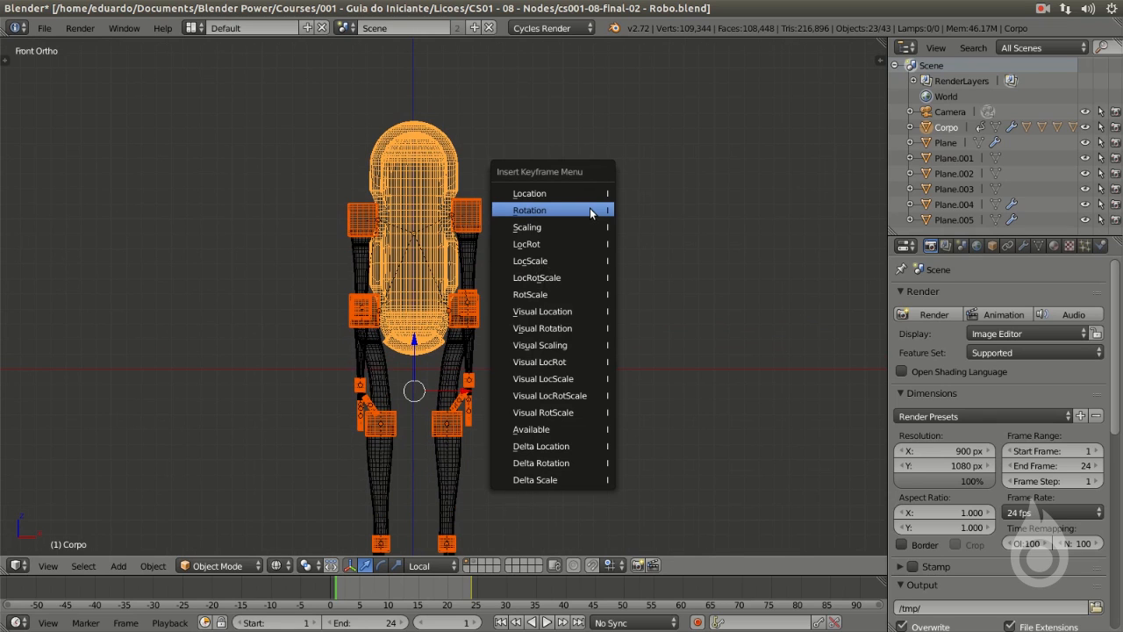
pyautogui.click(577, 228)
# Step: Scrub through the timeline to preview the movement between the two poses, with the robot in solid shading
pyautogui.moveTo(351, 590); pyautogui.dragTo(429, 590)
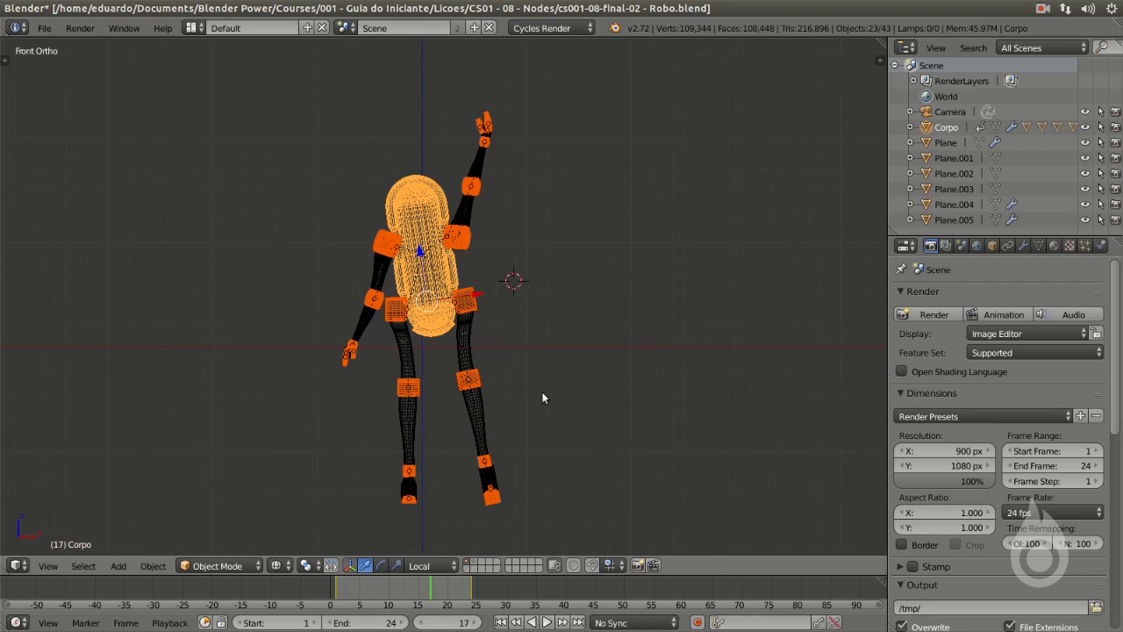
pyautogui.press('z')
pyautogui.scroll(-1, 541, 391)
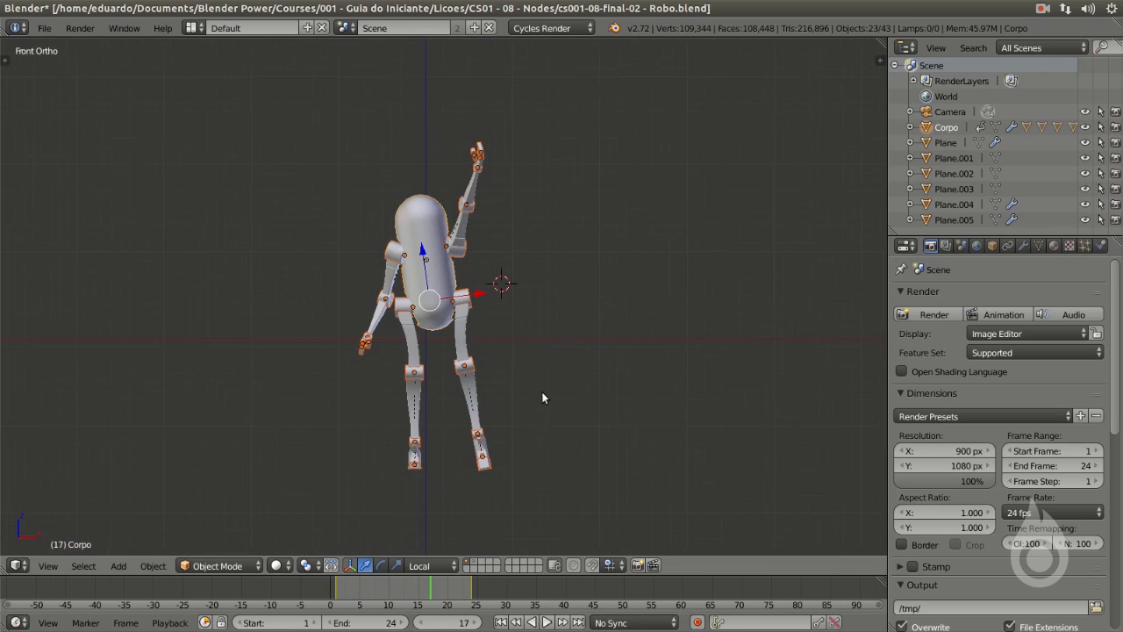
pyautogui.click(376, 592)
pyautogui.moveTo(376, 593); pyautogui.dragTo(328, 593)
# Step: Try to rotate the left shoulder outward about 16 degrees and the right about 18 degrees at frame 0, and select both
pyautogui.scroll(6, 439, 269)
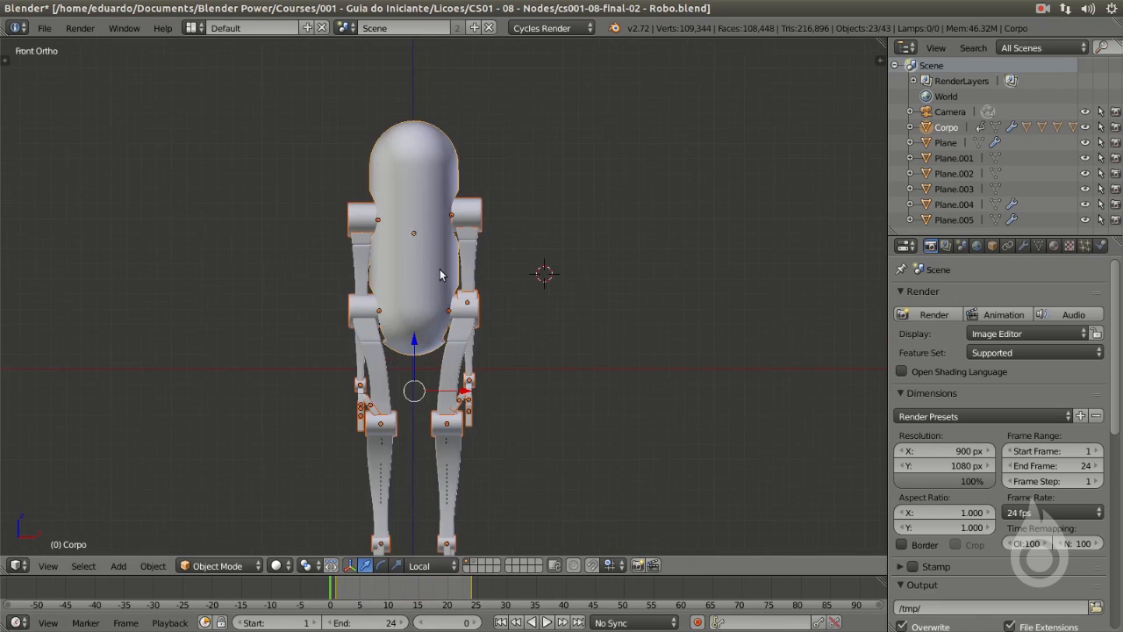
pyautogui.rightClick(499, 147)
pyautogui.scroll(-1, 497, 279)
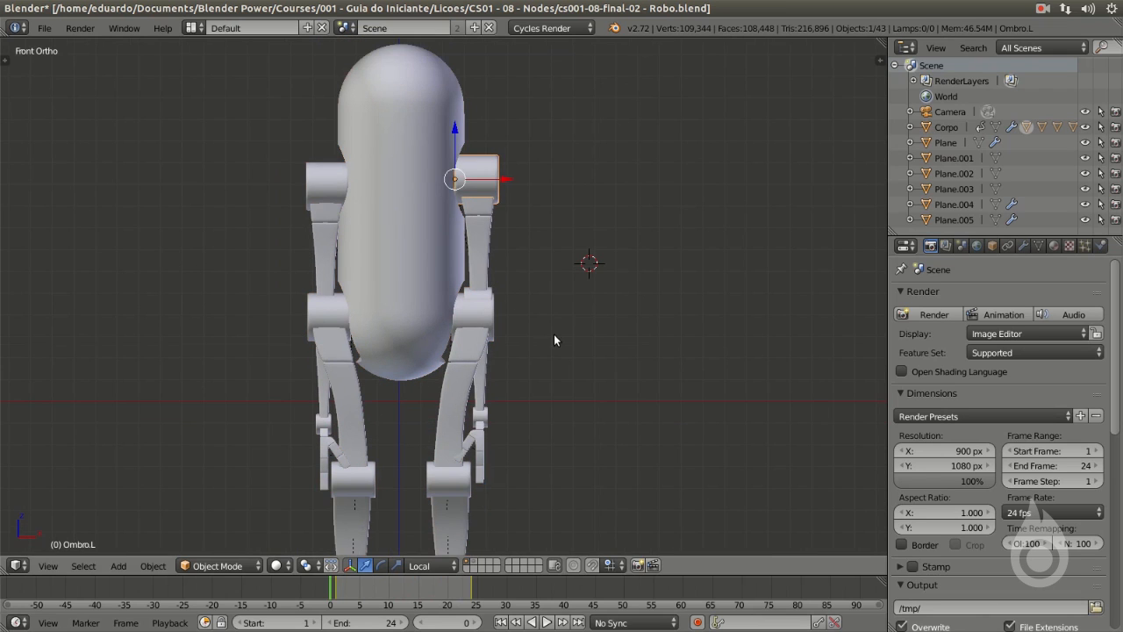
pyautogui.press('r')
pyautogui.click(595, 305)
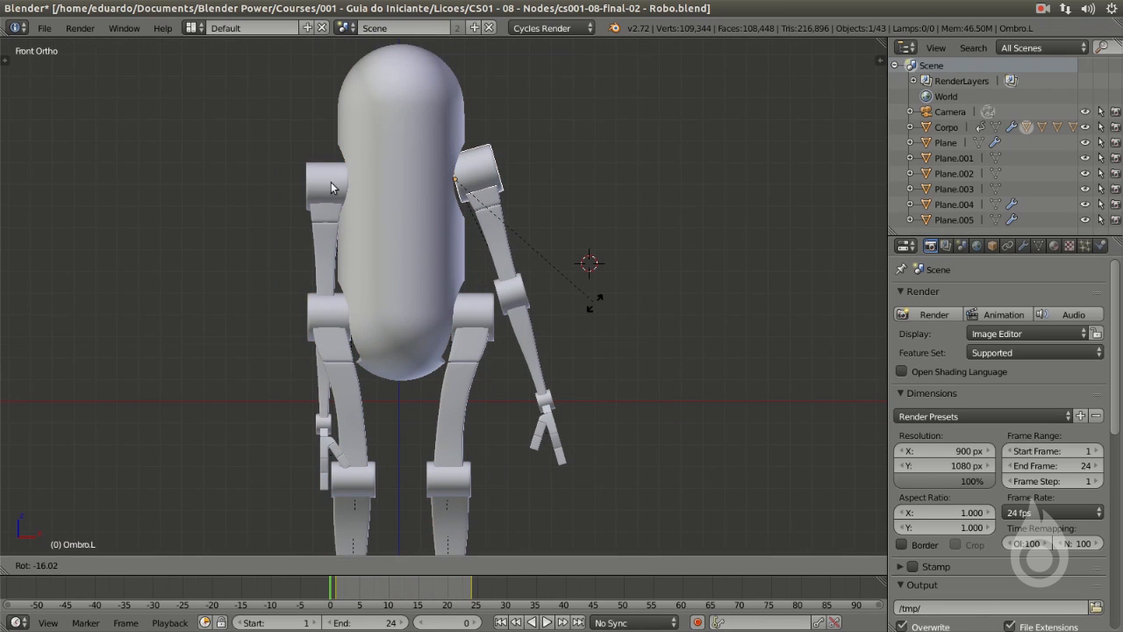
pyautogui.rightClick(349, 202)
pyautogui.press('r')
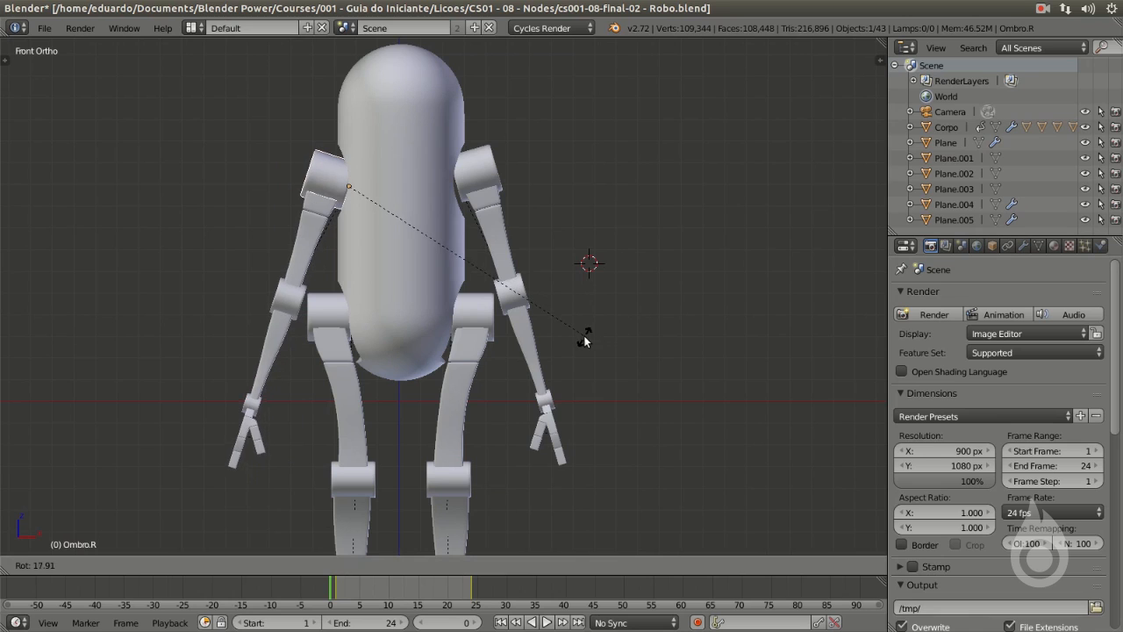
pyautogui.click(580, 341)
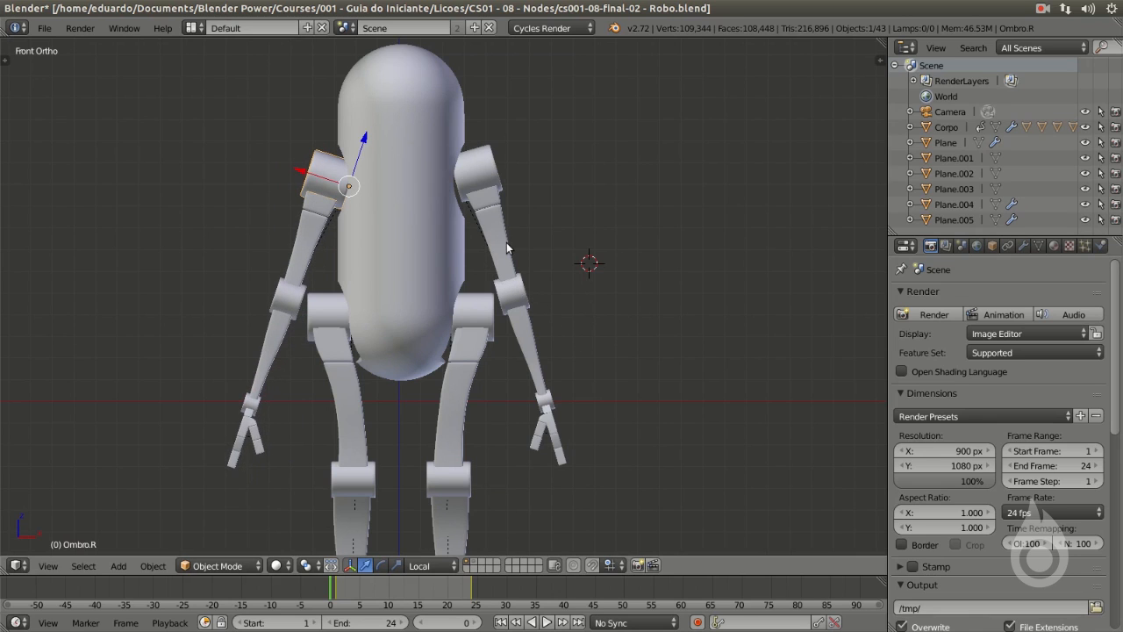
pyautogui.keyDown('shift'); pyautogui.rightClick(478, 174); pyautogui.keyUp('shift')
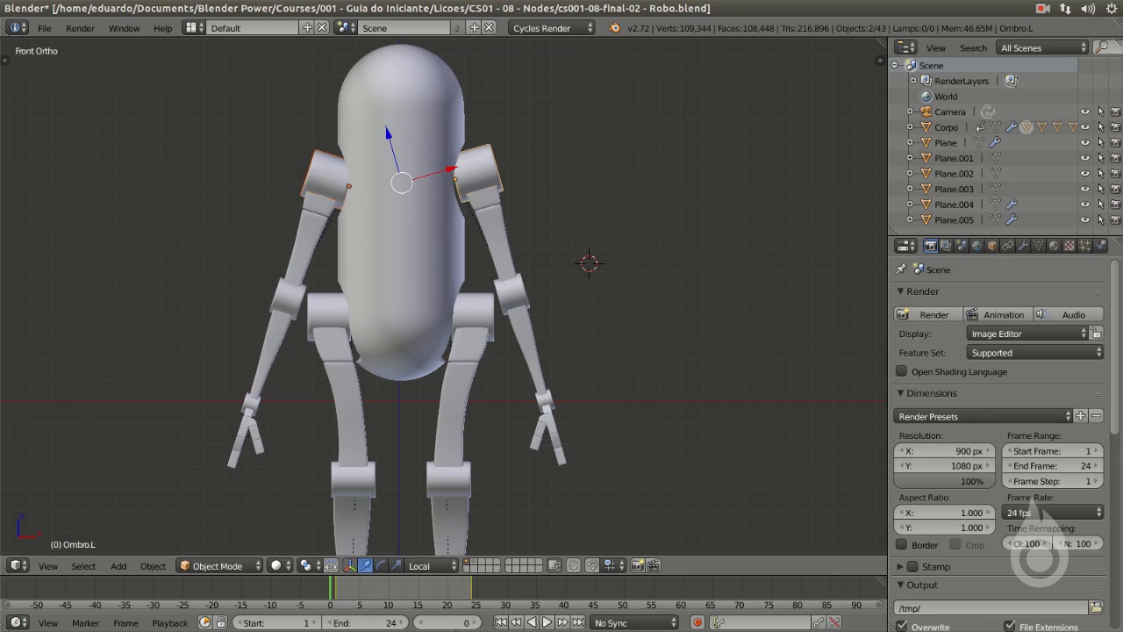
# Step: Go to frame 1 and rotate both shoulders outward in front view, the right one by about 18 degrees
pyautogui.click(469, 623)
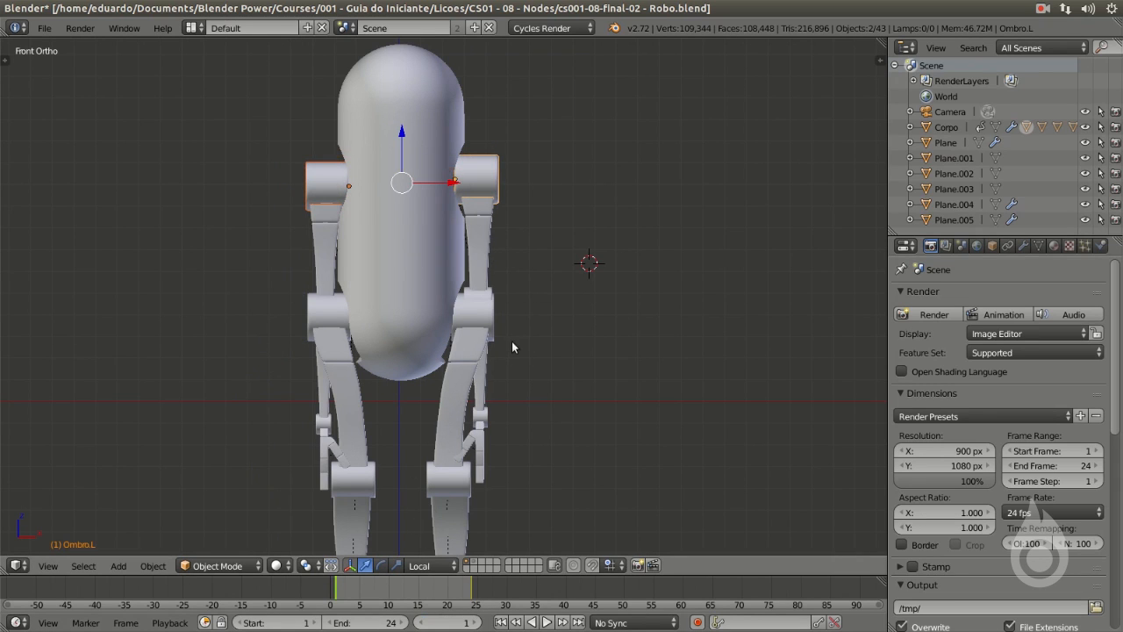
pyautogui.press('r')
pyautogui.click(562, 320)
pyautogui.rightClick(327, 185)
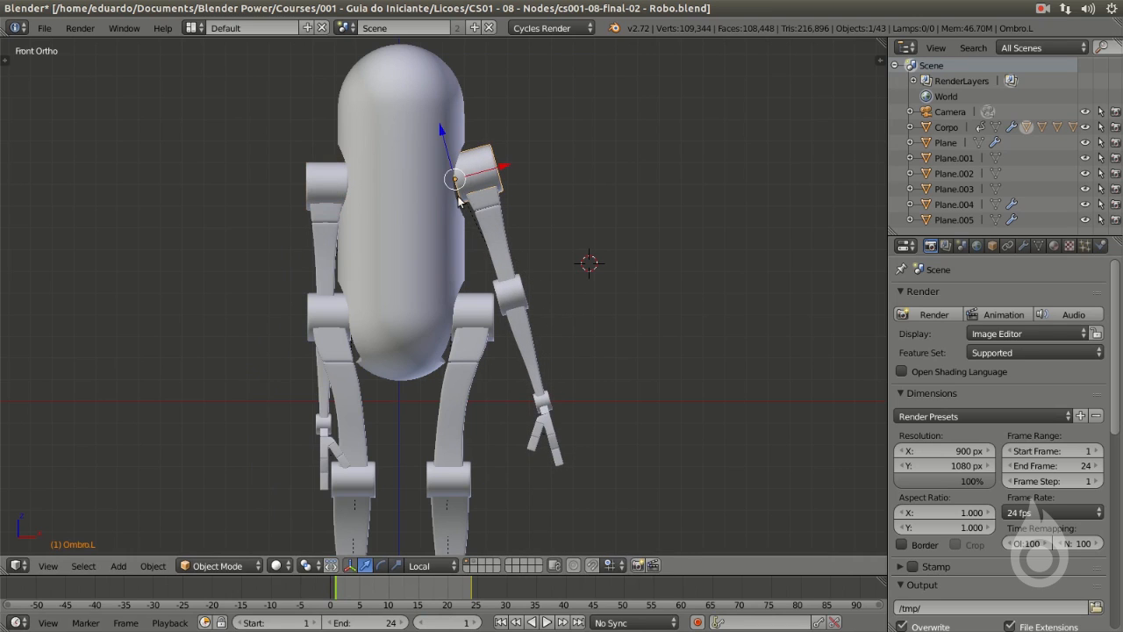
pyautogui.press('r')
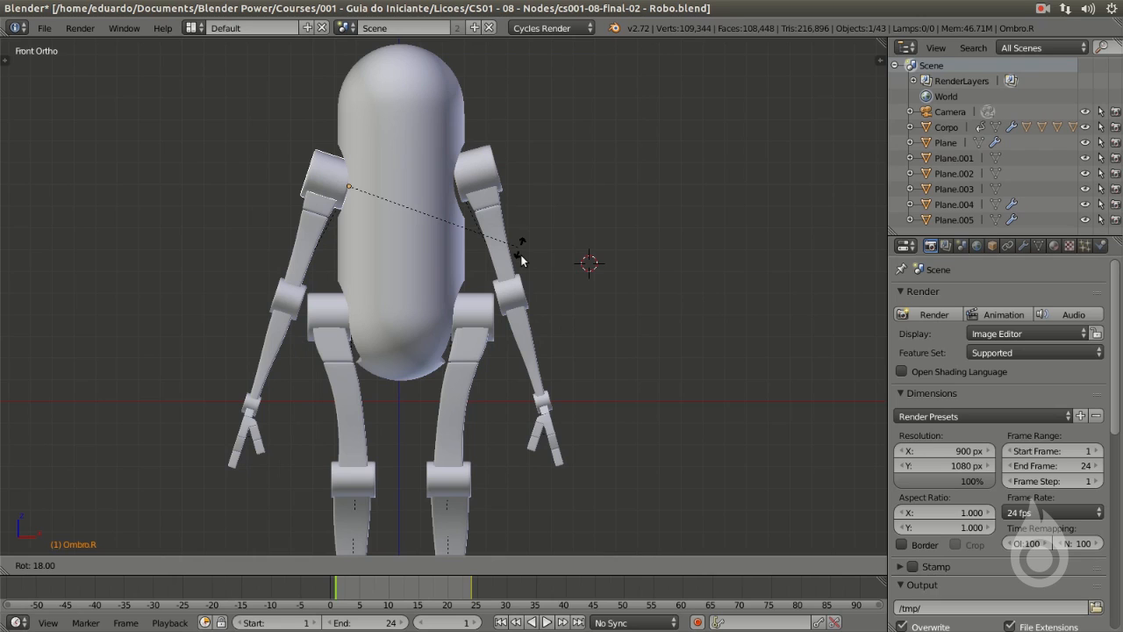
pyautogui.click(521, 254)
# Step: Select both shoulders and insert a Rotation keyframe for them at frame 1
pyautogui.keyDown('shift'); pyautogui.rightClick(479, 168); pyautogui.keyUp('shift')
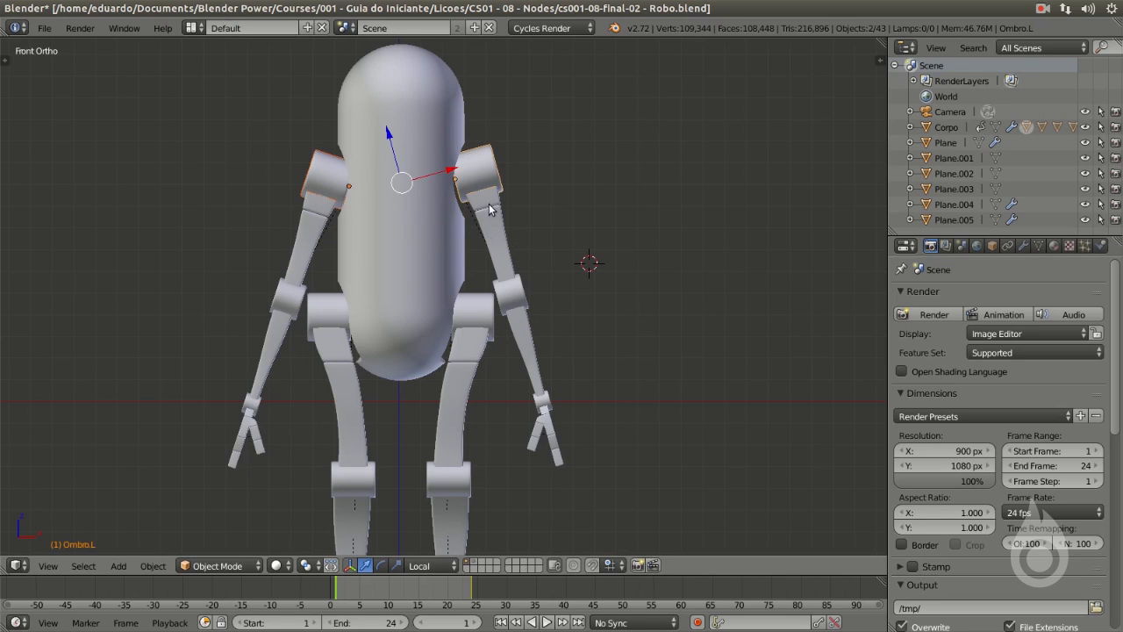
pyautogui.press('i')
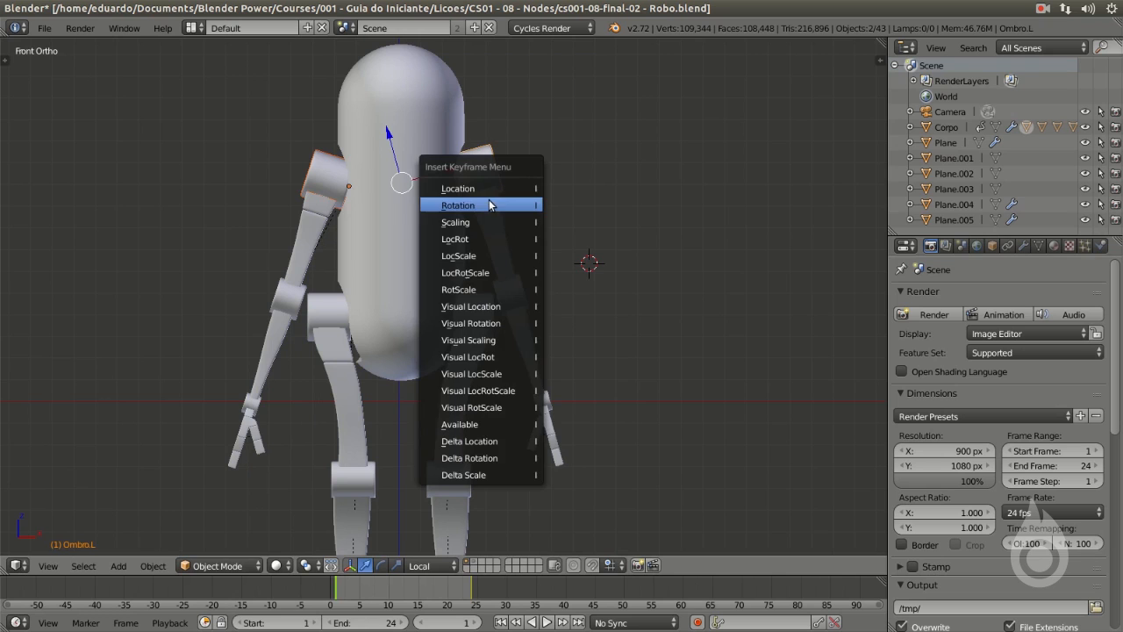
pyautogui.click(526, 204)
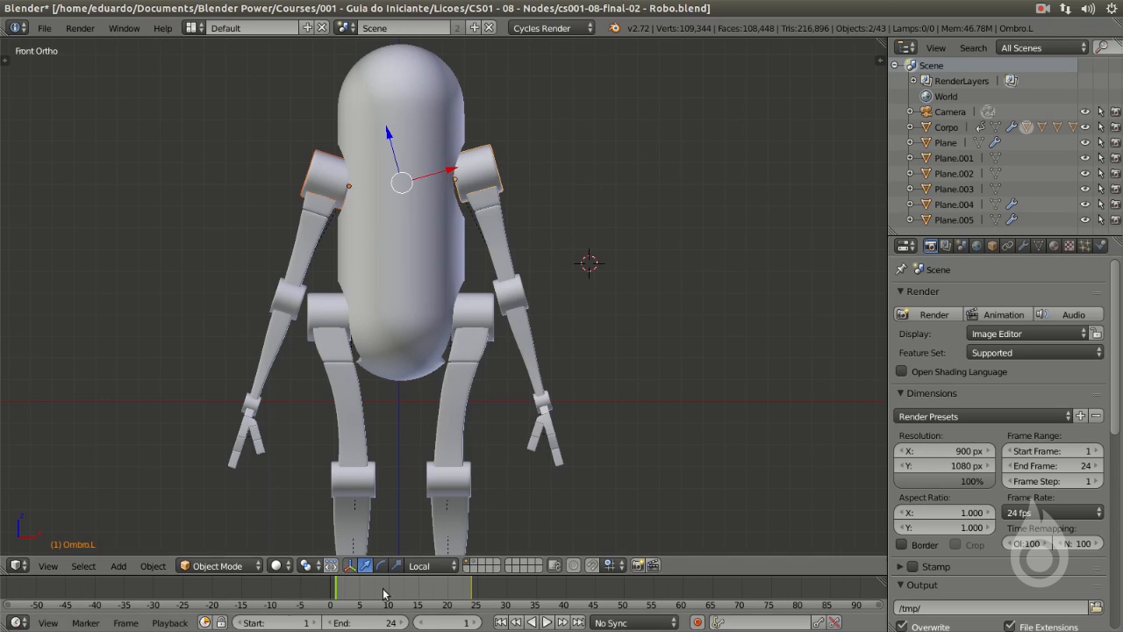
# Step: Preview the animation by scrubbing the timeline, switching to the camera view and playing it from frame 1
pyautogui.moveTo(368, 588); pyautogui.dragTo(425, 588)
pyautogui.scroll(-3, 467, 366)
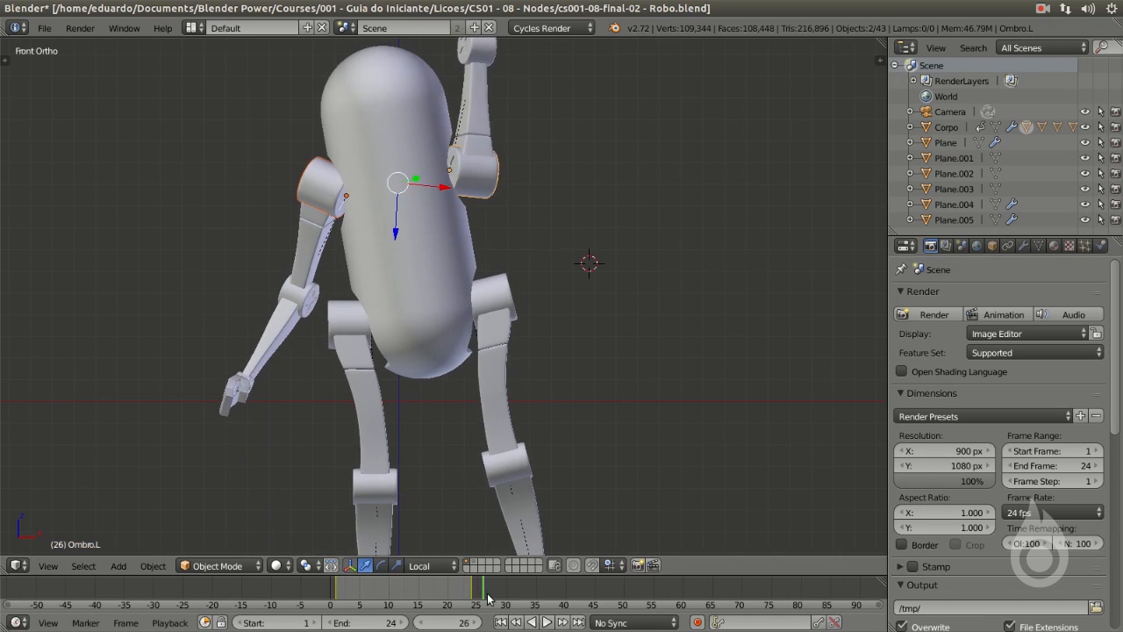
pyautogui.press('KP_0')
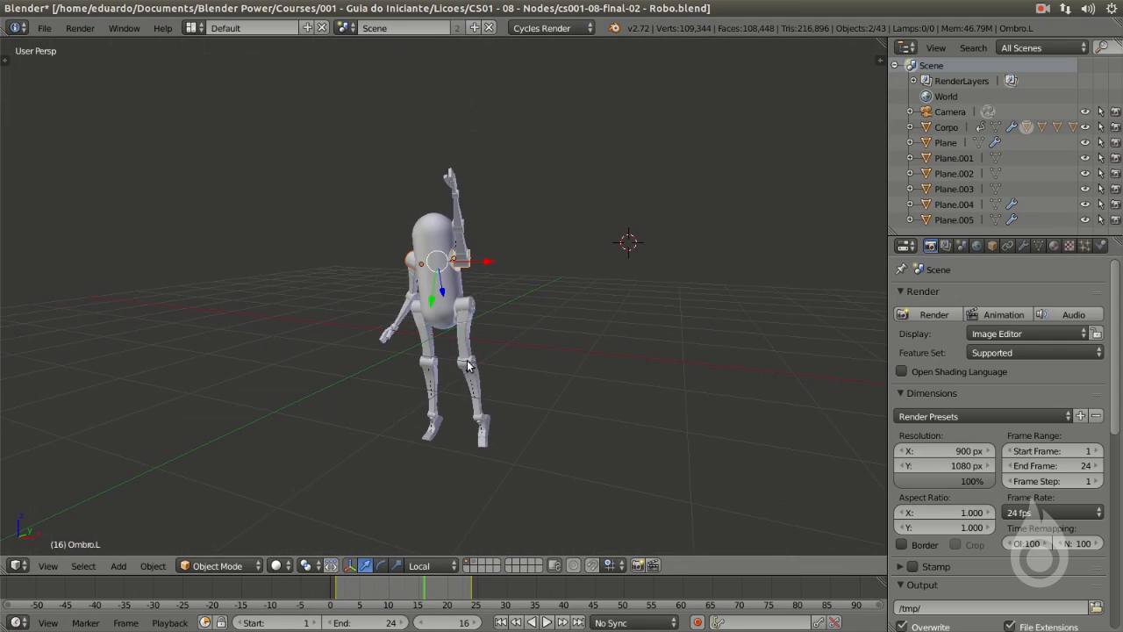
pyautogui.moveTo(372, 589); pyautogui.dragTo(338, 600)
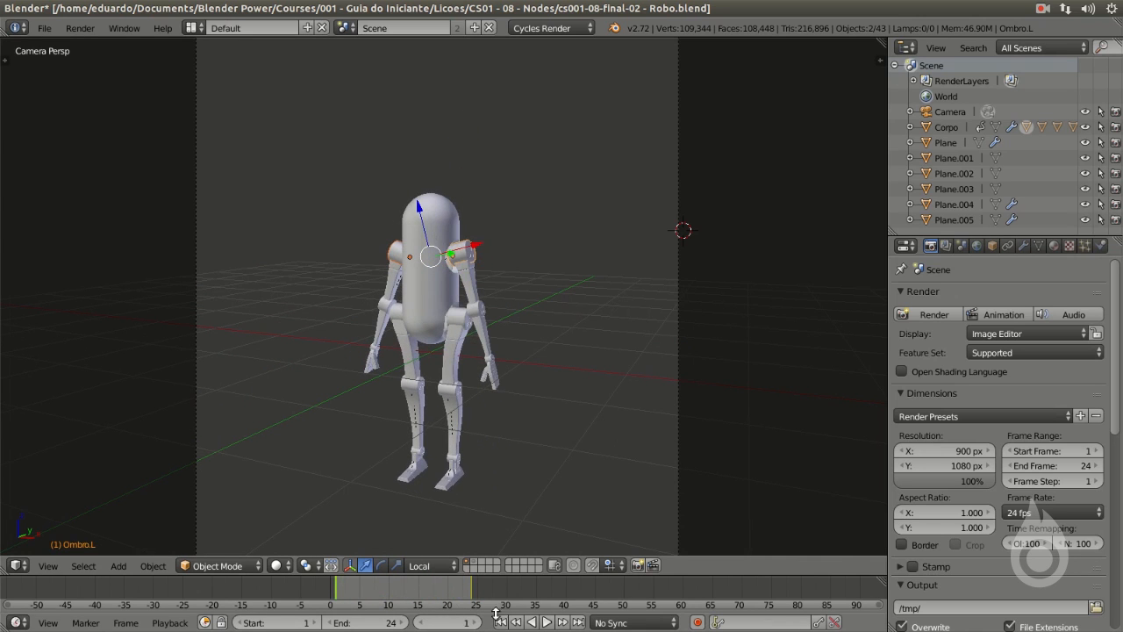
pyautogui.click(546, 622)
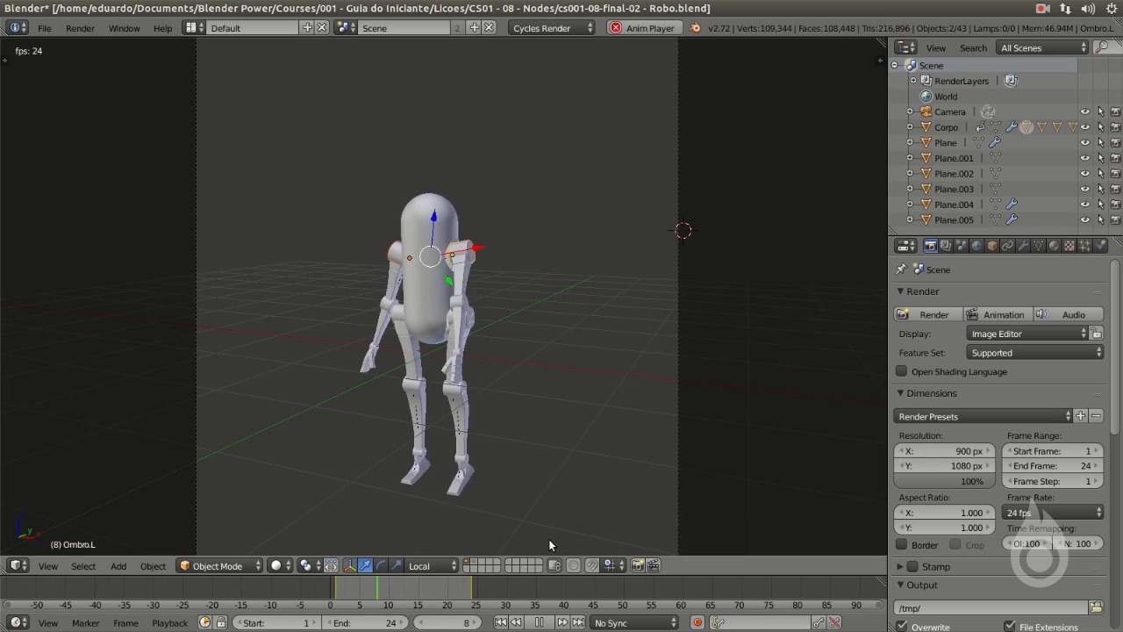
pyautogui.click(538, 622)
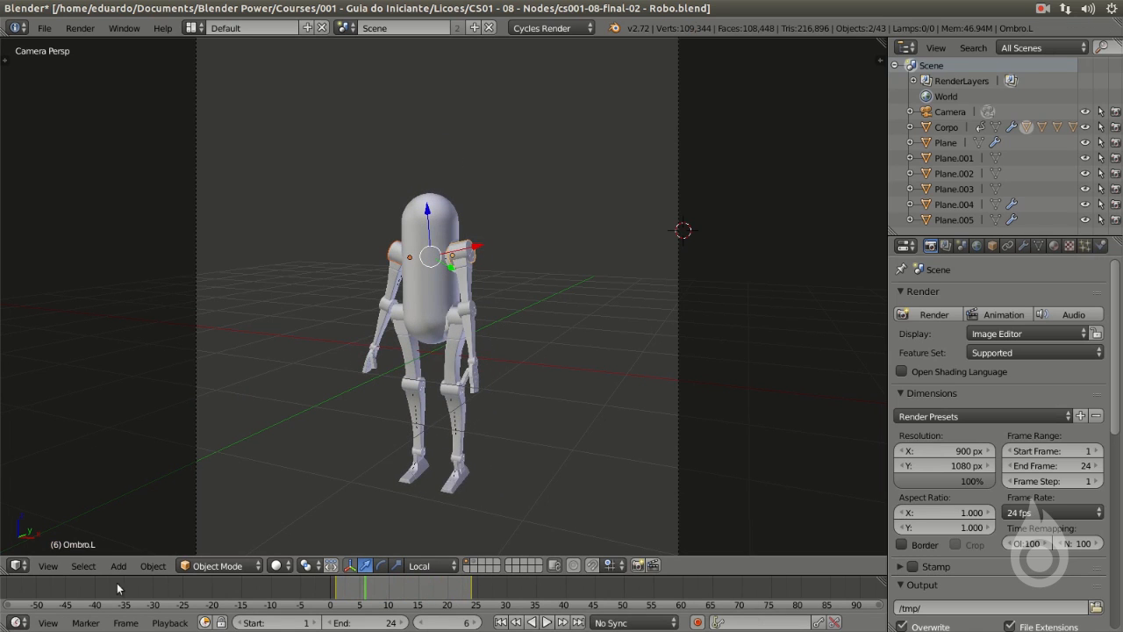
# Step: Split the 3D view, turn the new area into a Graph Editor and enlarge it to show the shoulders' rotation curves
pyautogui.moveTo(5, 570); pyautogui.dragTo(337, 532)
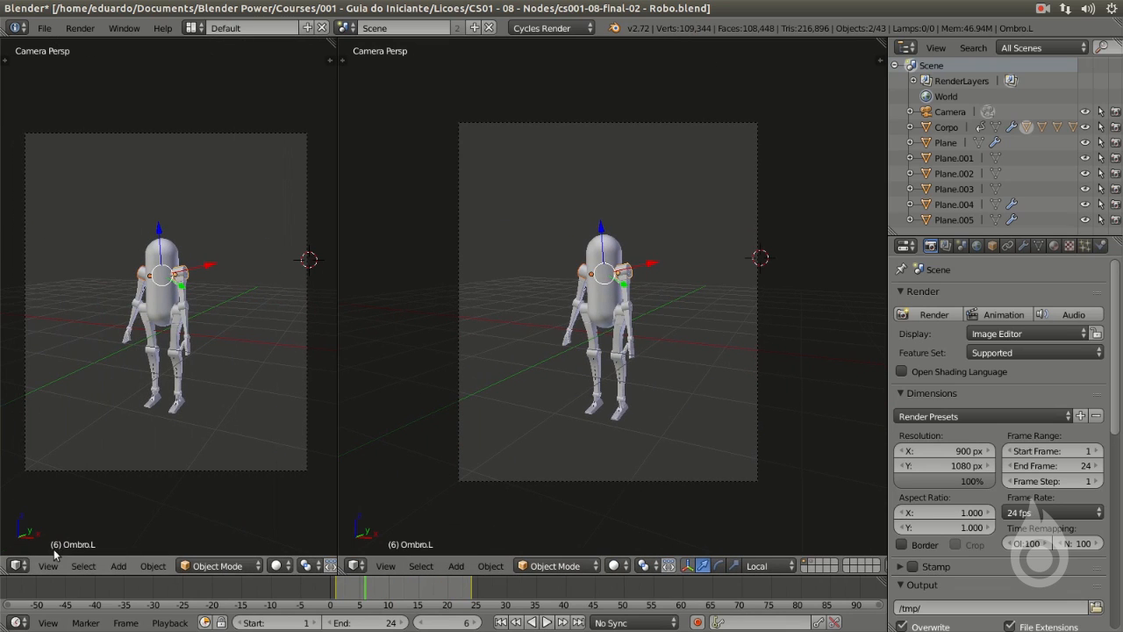
pyautogui.click(18, 565)
pyautogui.click(62, 506)
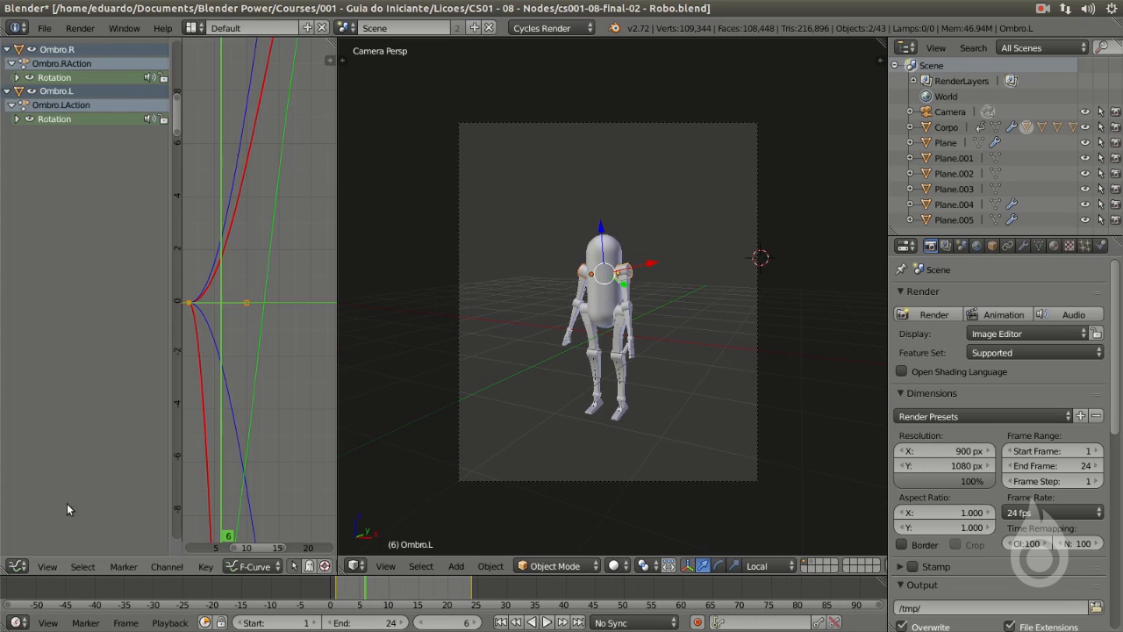
pyautogui.scroll(-20, 279, 398)
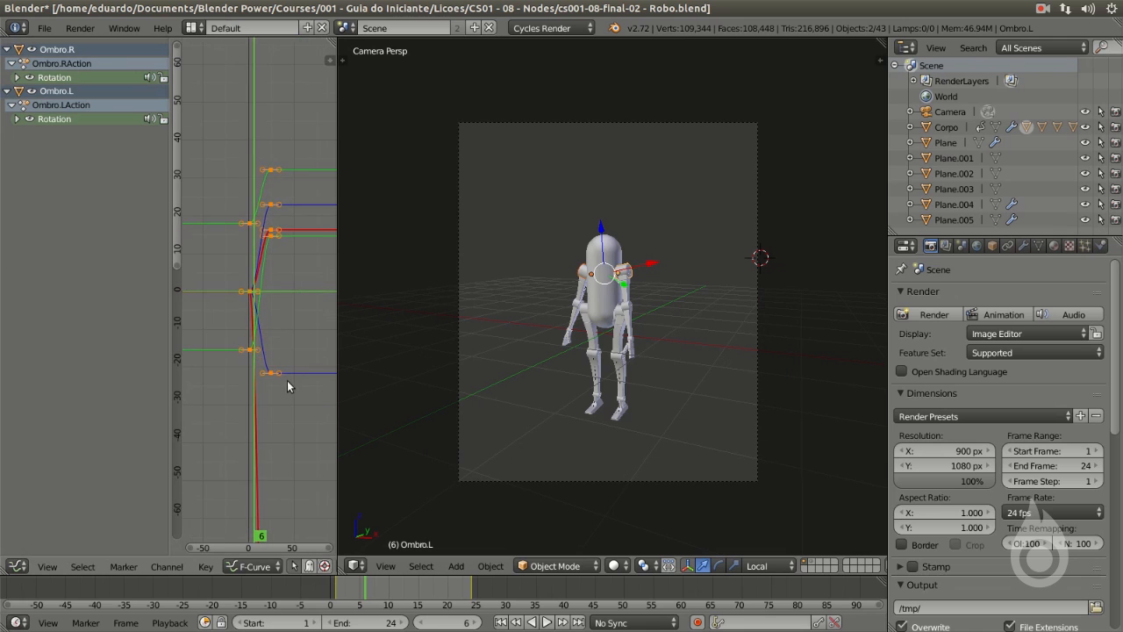
pyautogui.scroll(-1, 326, 388)
pyautogui.moveTo(336, 383); pyautogui.dragTo(567, 409)
pyautogui.keyDown('ctrl'); pyautogui.moveTo(510, 290); pyautogui.dragTo(492, 344, button='middle'); pyautogui.keyUp('ctrl')
pyautogui.scroll(8, 804, 272)
# Step: Select only the left shoulder, go to frame 16 and fit its rotation curves in the Graph Editor
pyautogui.click(809, 159)
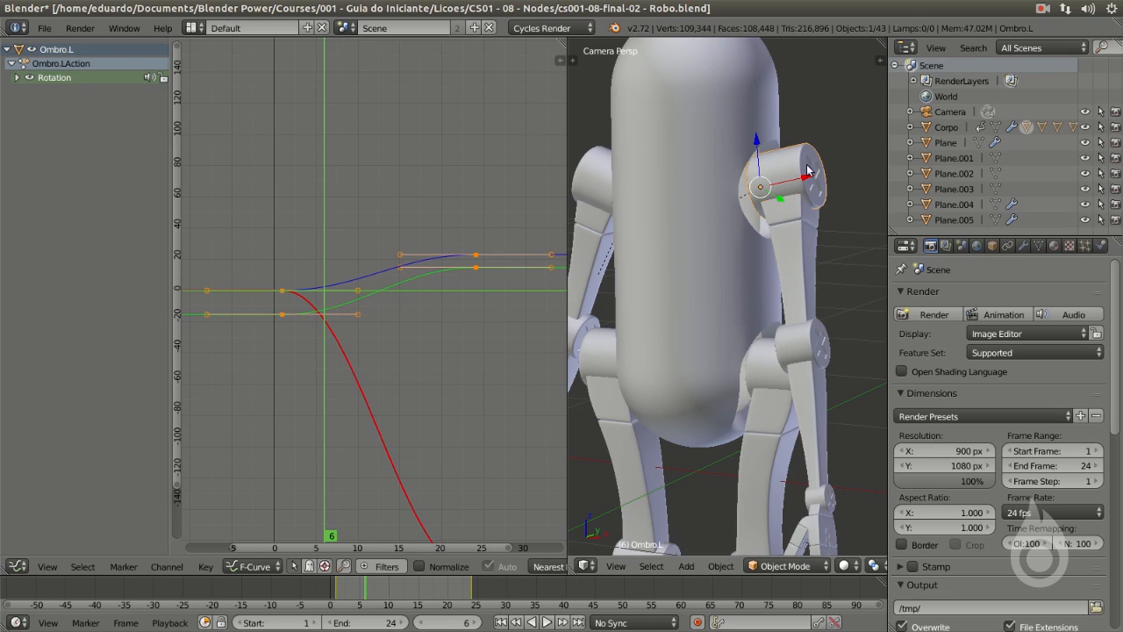
pyautogui.scroll(-8, 757, 443)
pyautogui.moveTo(362, 593); pyautogui.dragTo(424, 592)
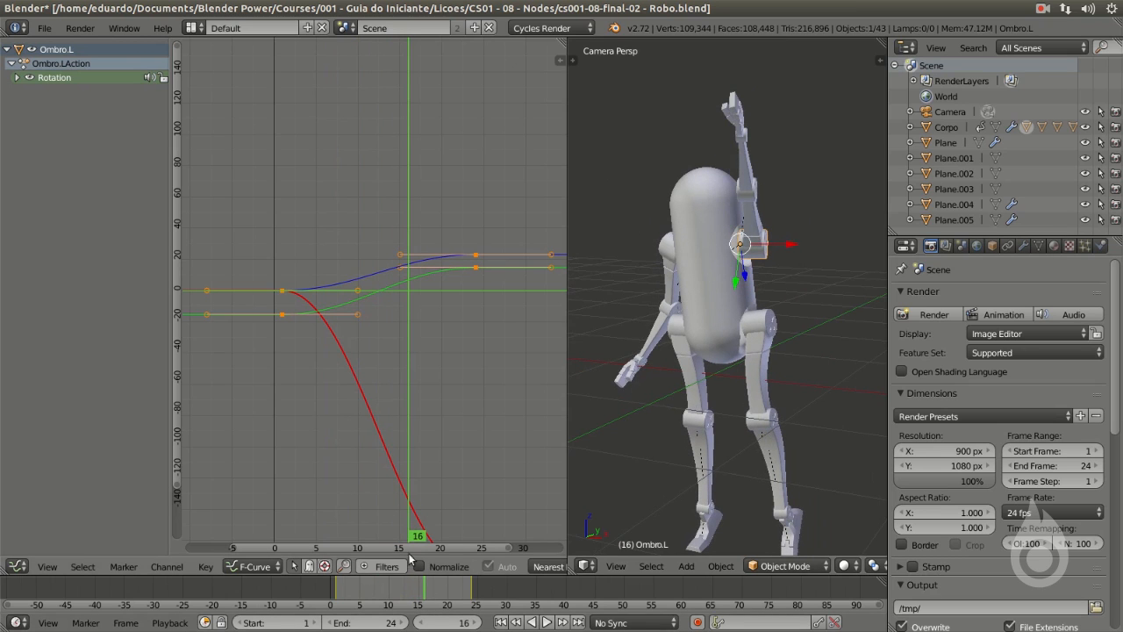
pyautogui.scroll(-4, 449, 458)
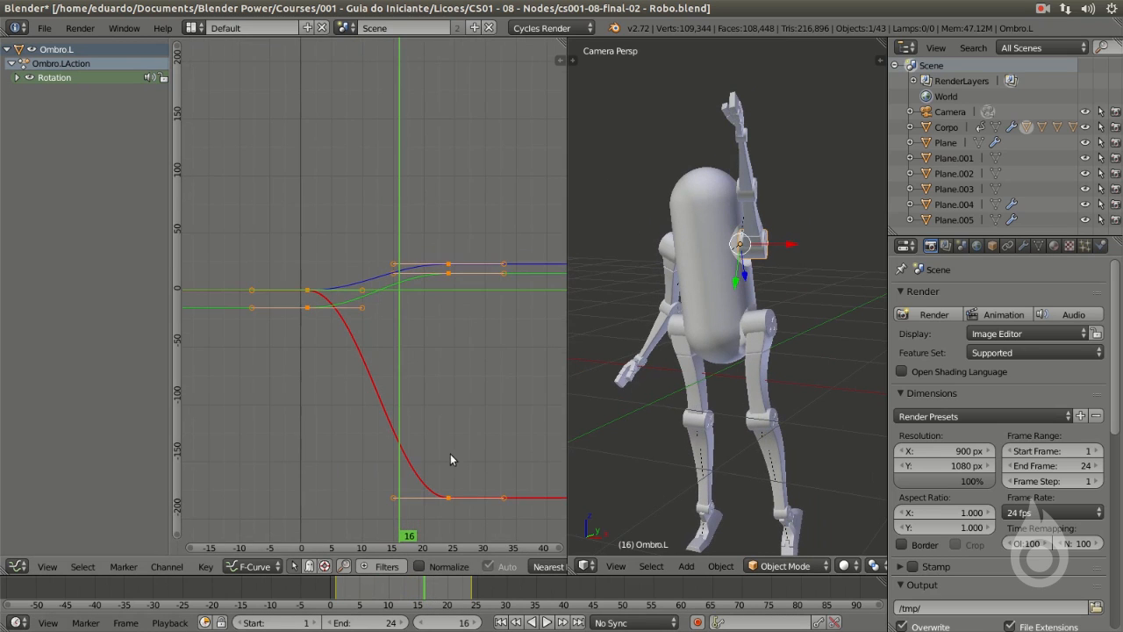
pyautogui.keyDown('shift'); pyautogui.scroll(-3, 456, 453); pyautogui.keyUp('shift')
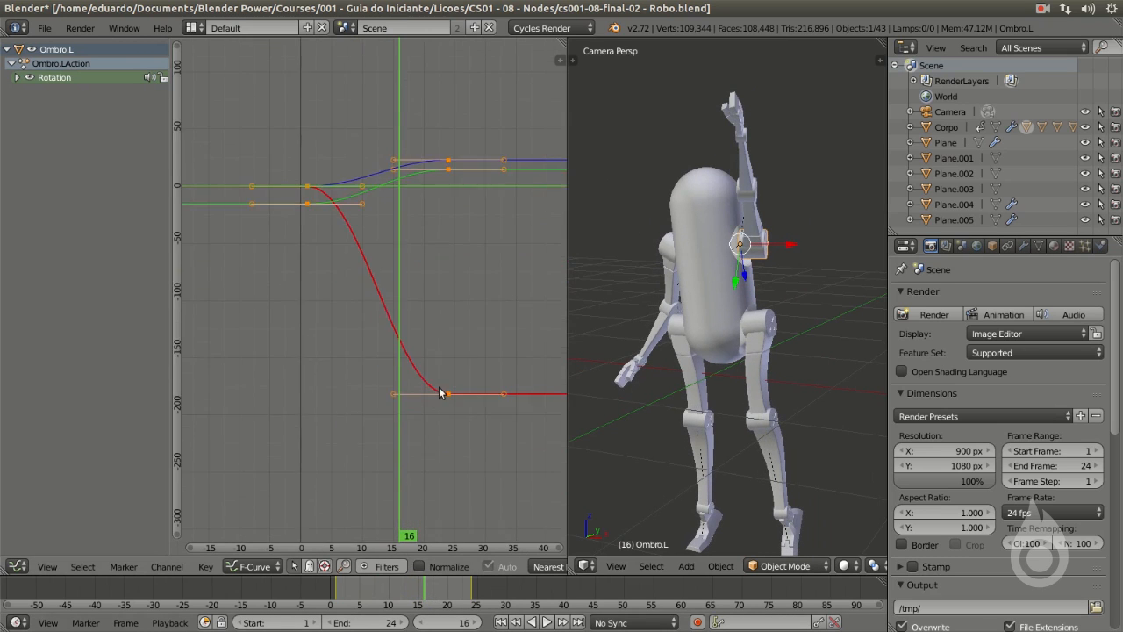
# Step: Stretch the incoming handle of the left shoulder's X Euler Rotation keyframe at frame 24 back to about frame -17
pyautogui.click(393, 394)
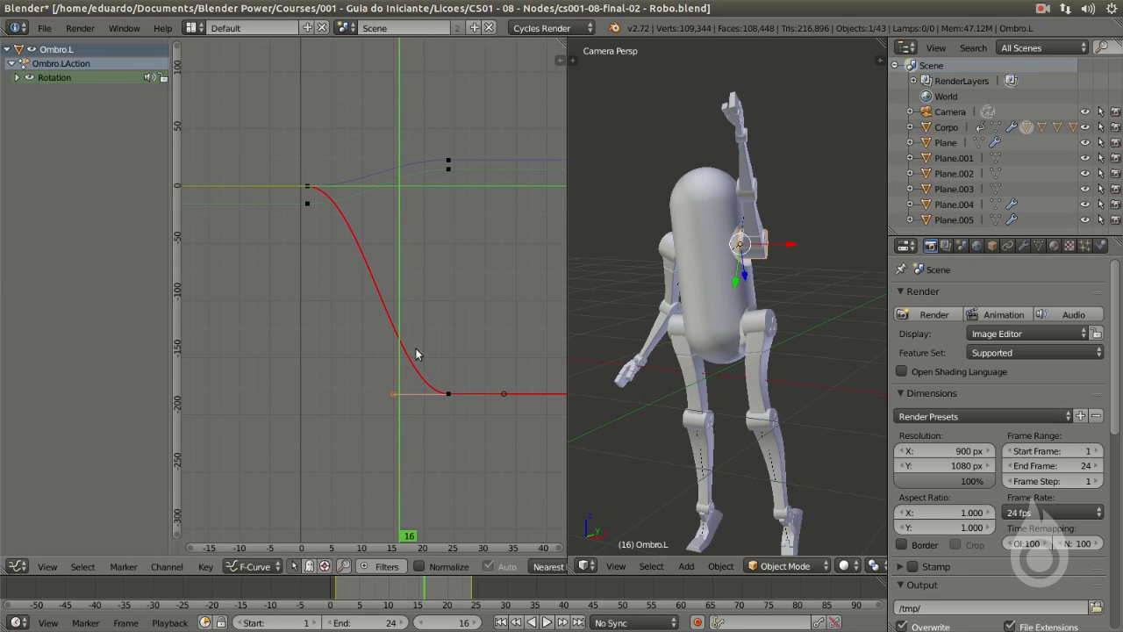
pyautogui.click(17, 78)
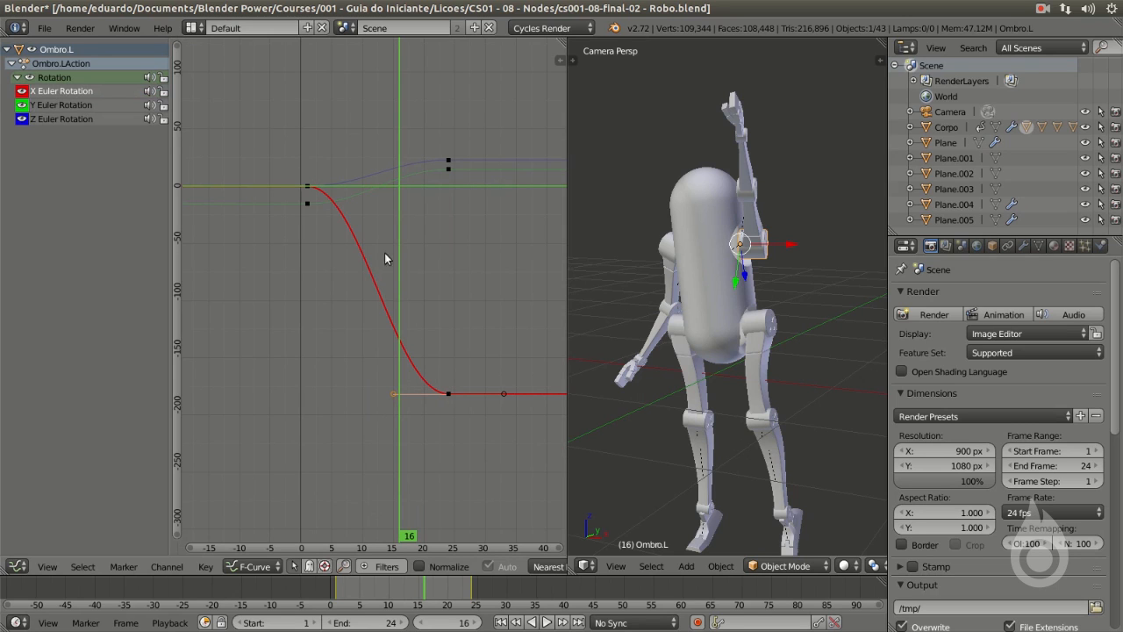
pyautogui.press('g')
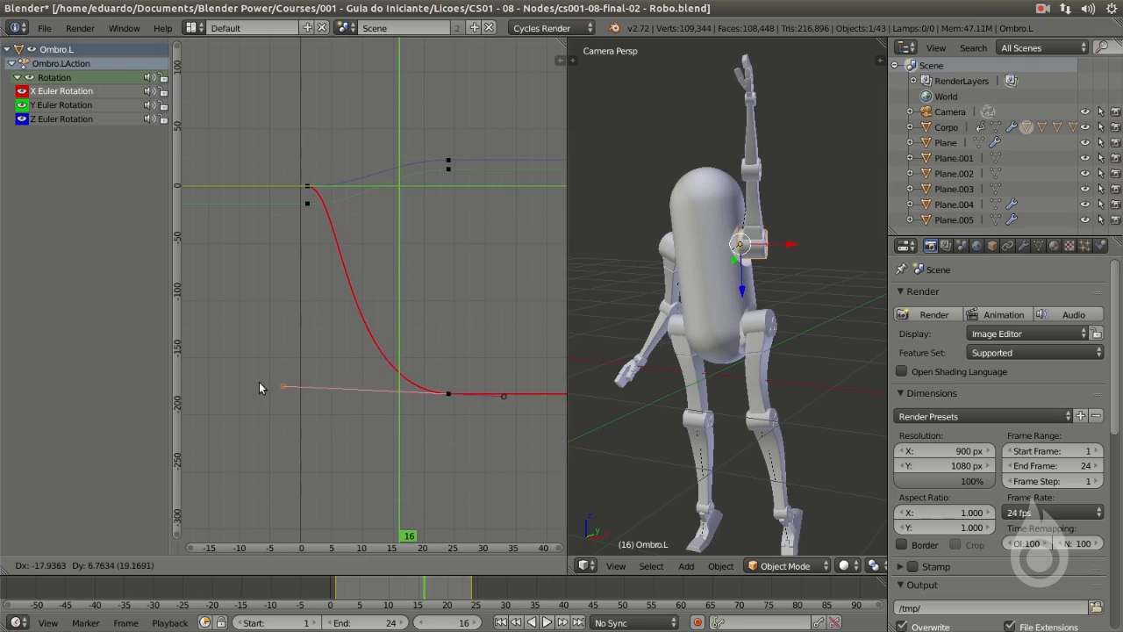
pyautogui.click(189, 393)
# Step: Scrub and play the animation to check the left shoulder's motion with the reshaped X rotation curve
pyautogui.moveTo(374, 381); pyautogui.dragTo(356, 345)
pyautogui.moveTo(350, 441); pyautogui.dragTo(281, 406)
pyautogui.click(545, 622)
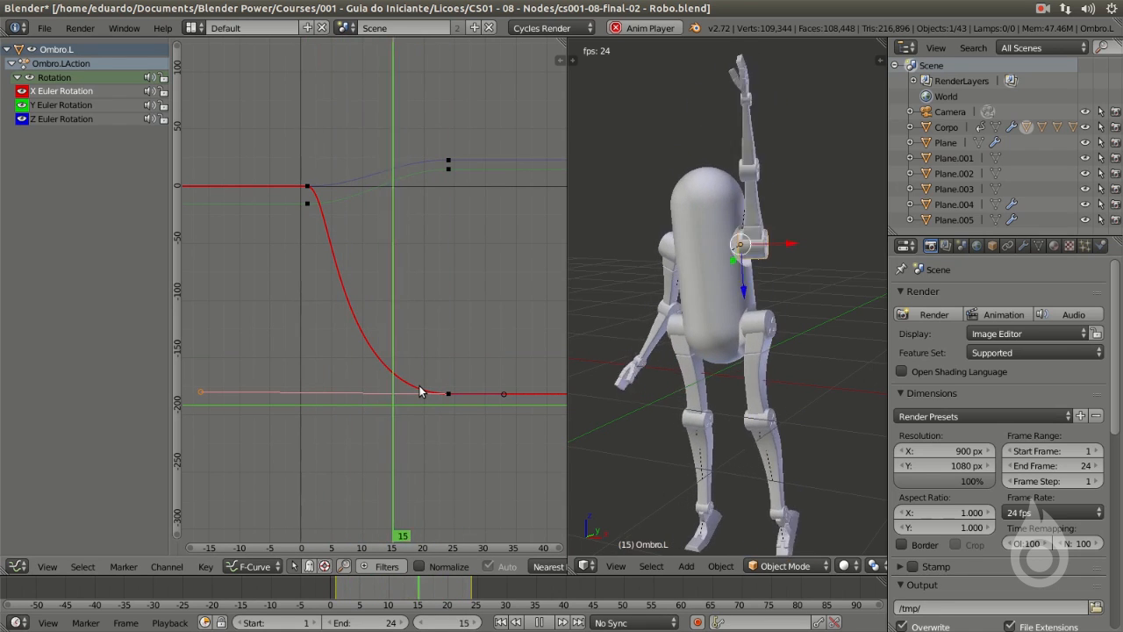
pyautogui.click(537, 623)
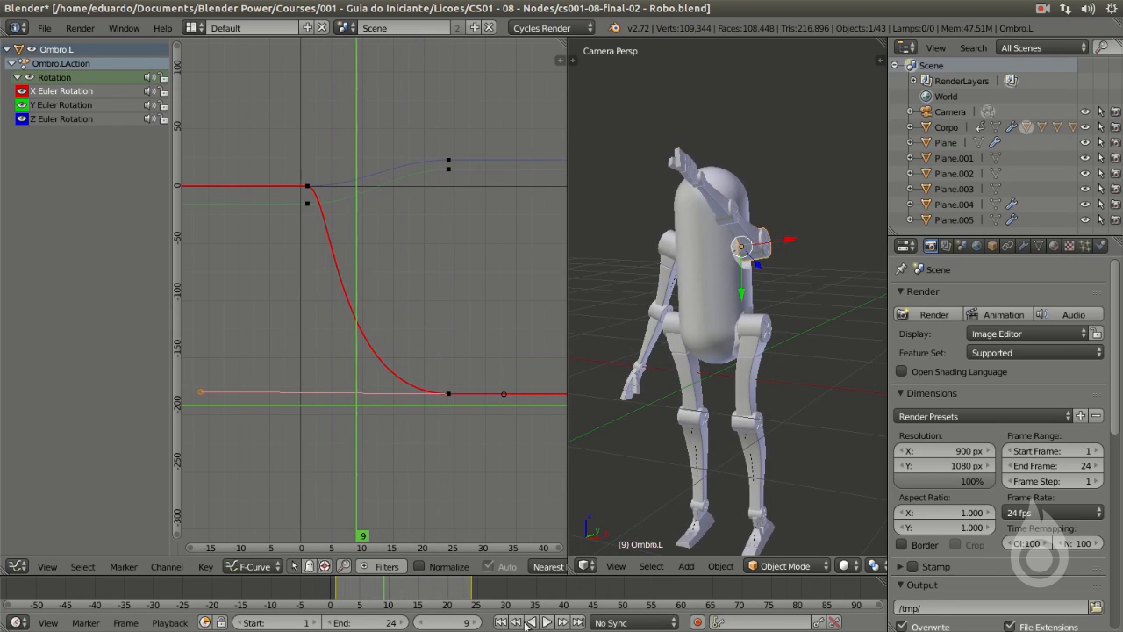
# Step: Move the current frame to 20 and narrow the Graph Editor to give the 3D view more room
pyautogui.moveTo(373, 423); pyautogui.dragTo(424, 400)
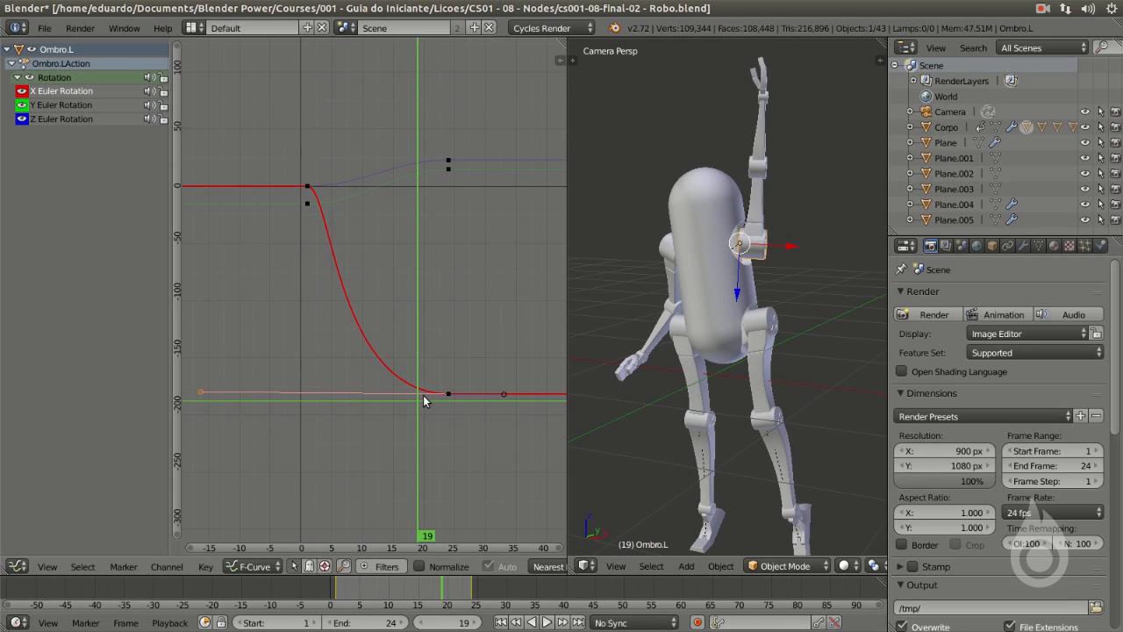
pyautogui.press('Right')
pyautogui.moveTo(567, 360); pyautogui.dragTo(415, 356)
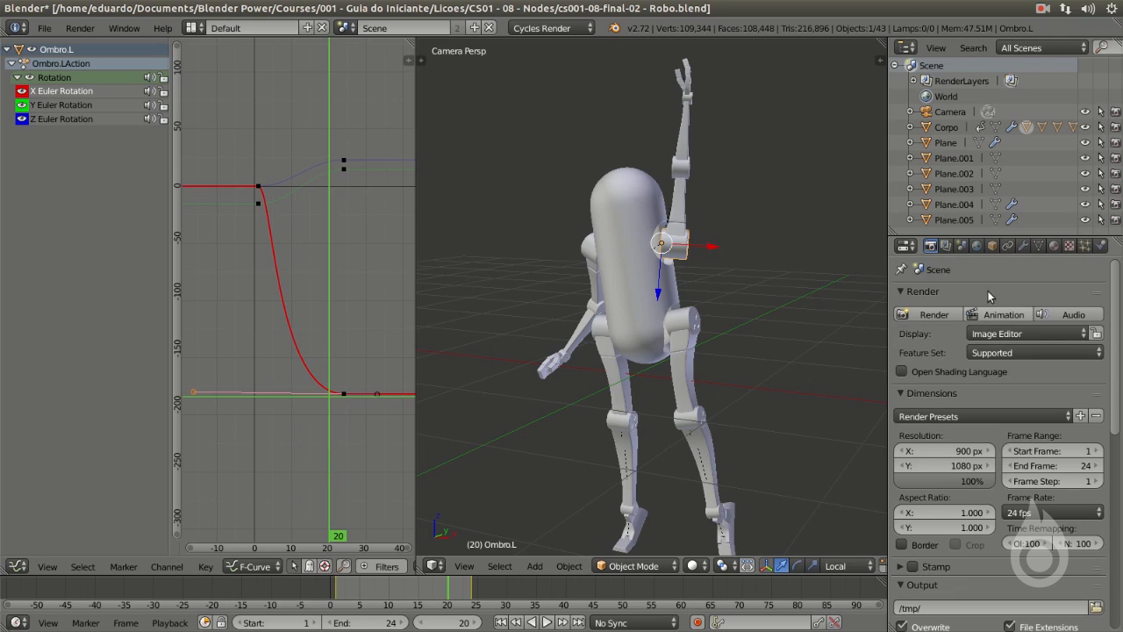
# Step: Examine the frame rate options and the output path in the render settings
pyautogui.scroll(-3, 1004, 369)
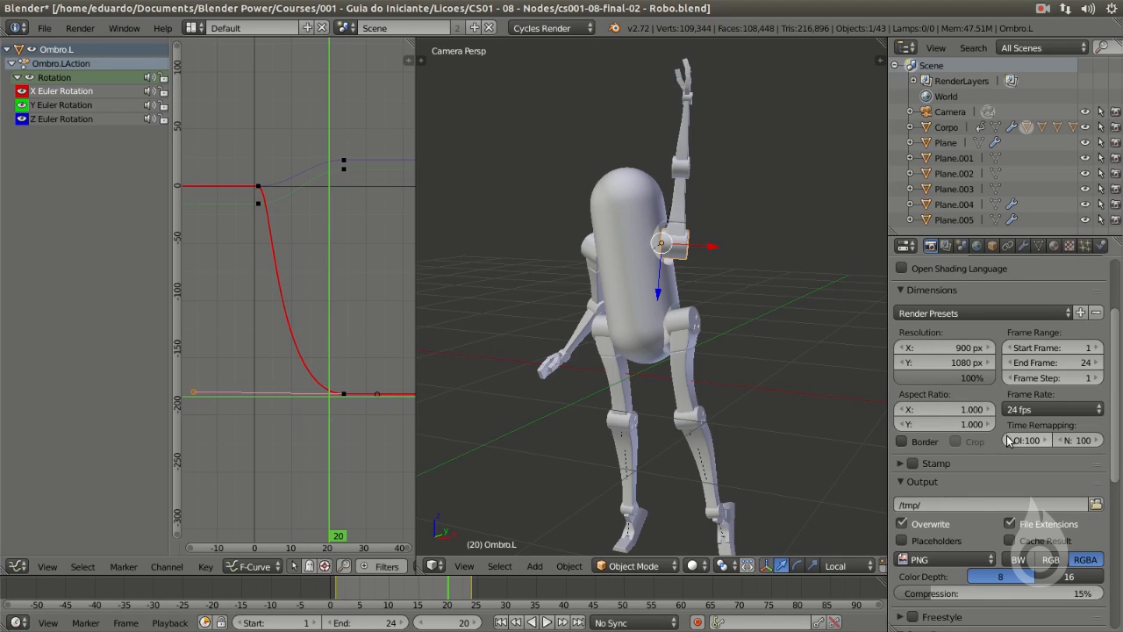
pyautogui.click(1042, 408)
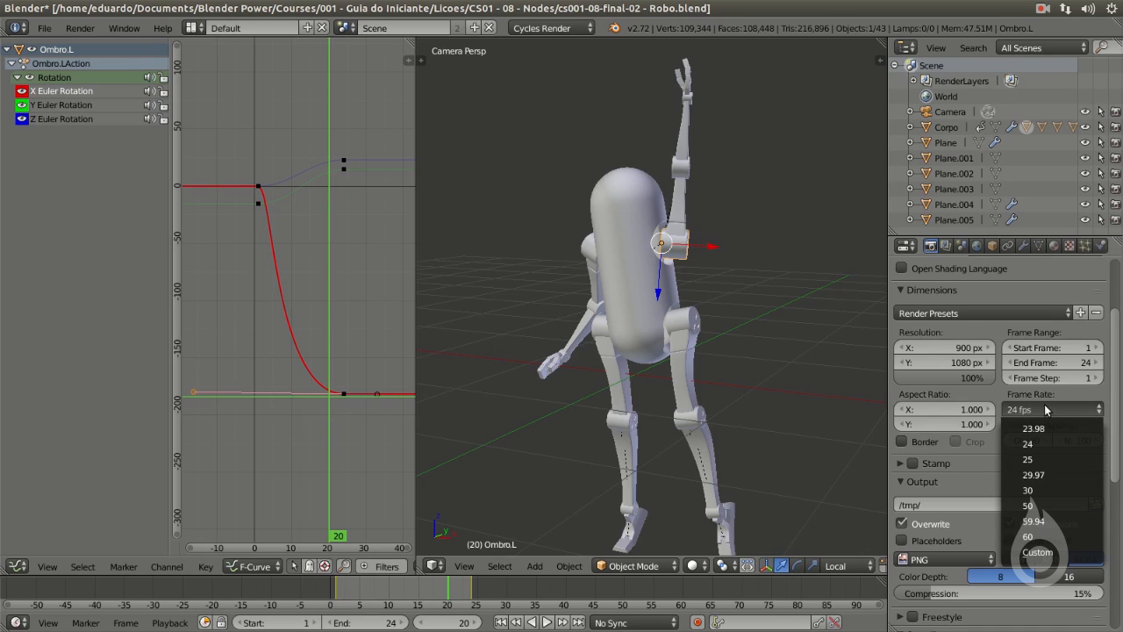
pyautogui.click(1065, 405)
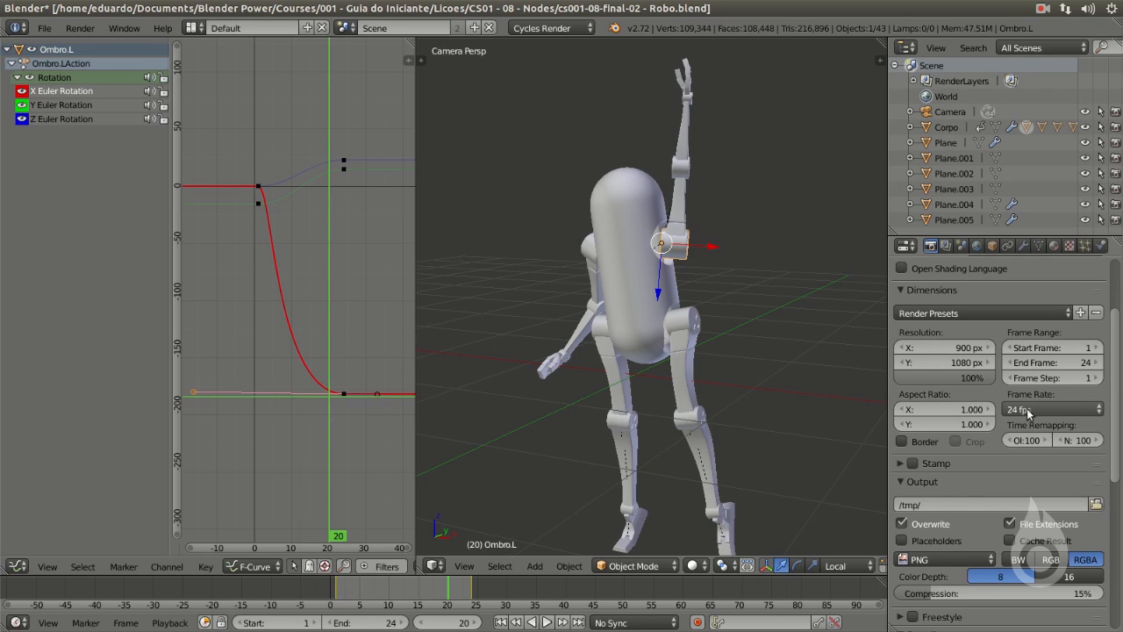
pyautogui.scroll(-3, 966, 431)
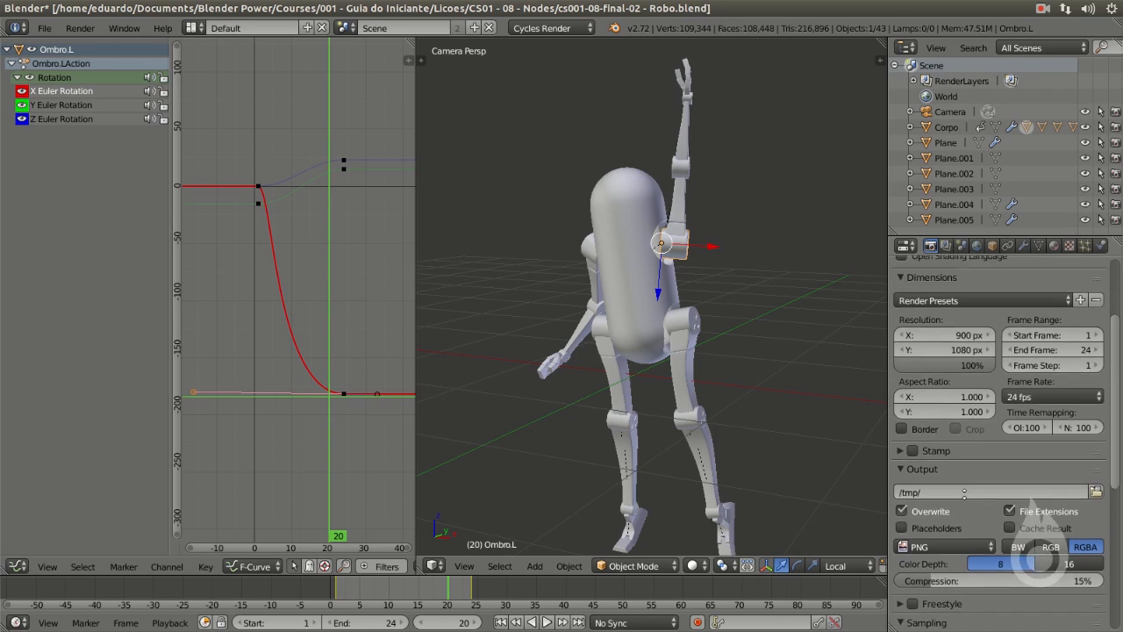
pyautogui.scroll(-1, 966, 430)
pyautogui.click(966, 390)
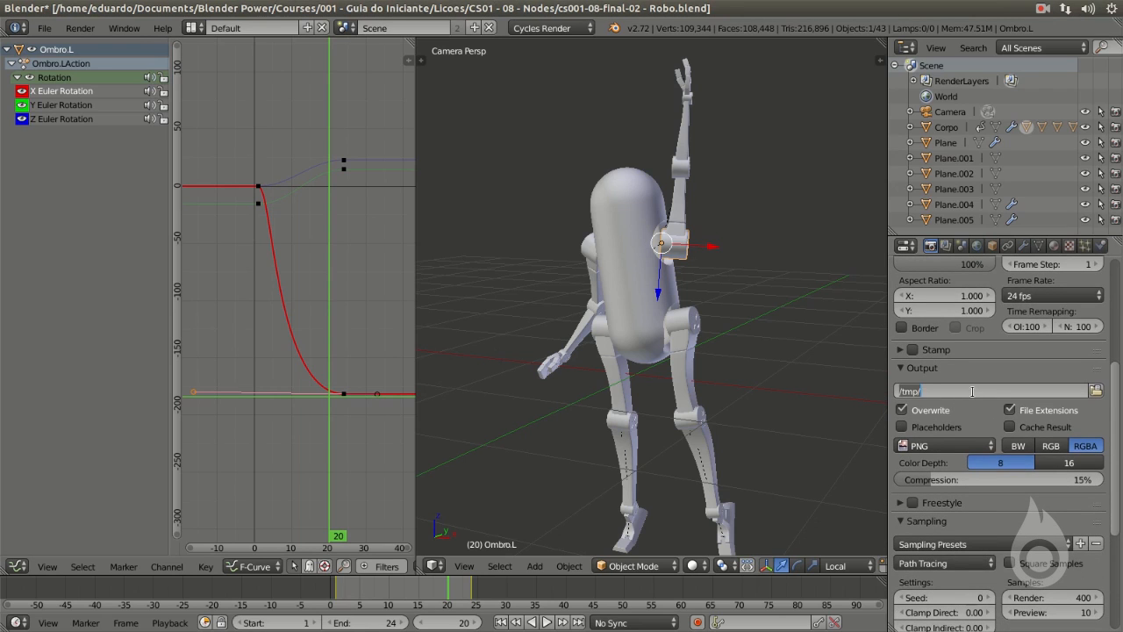
pyautogui.click(1095, 391)
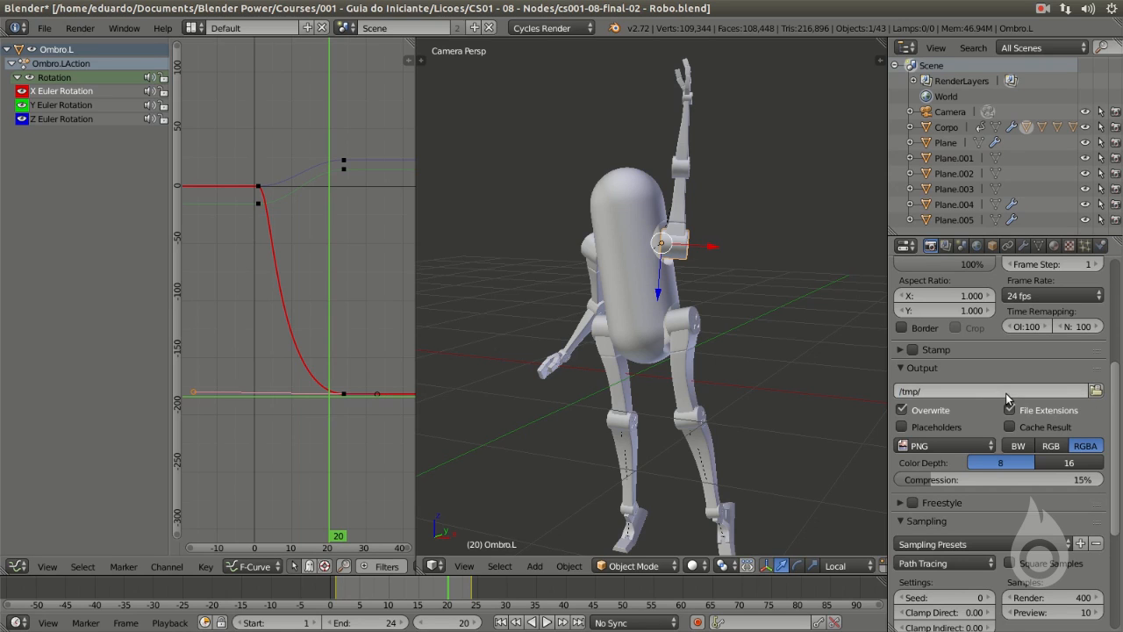
pyautogui.click(982, 393)
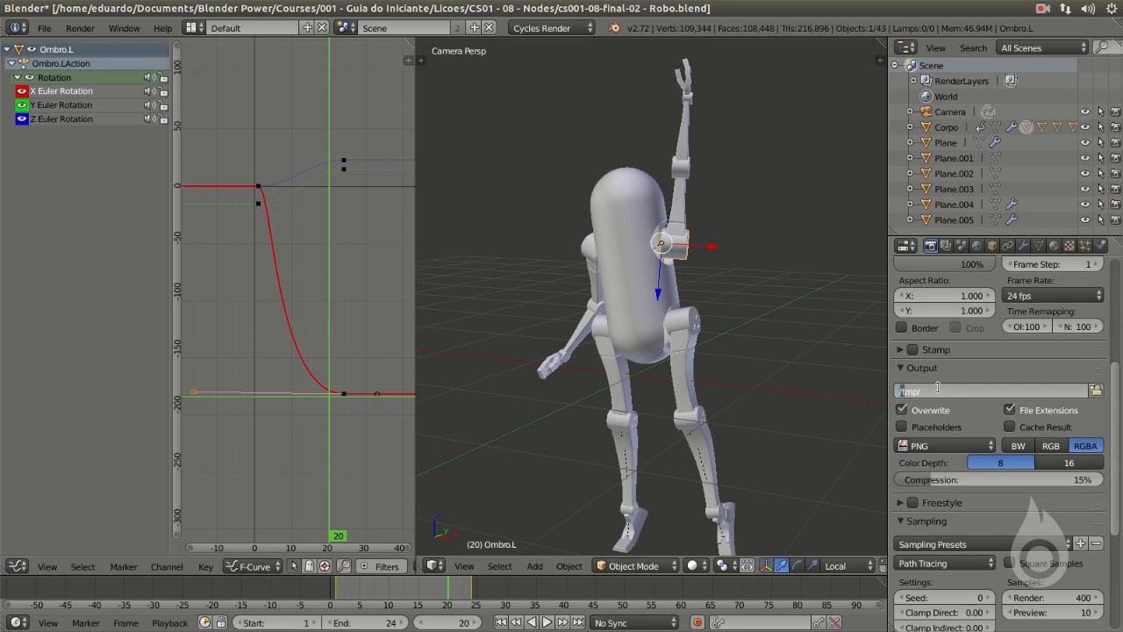
pyautogui.press('Return')
# Step: Set the render output file format to H.264
pyautogui.moveTo(987, 483); pyautogui.dragTo(985, 418, button='middle')
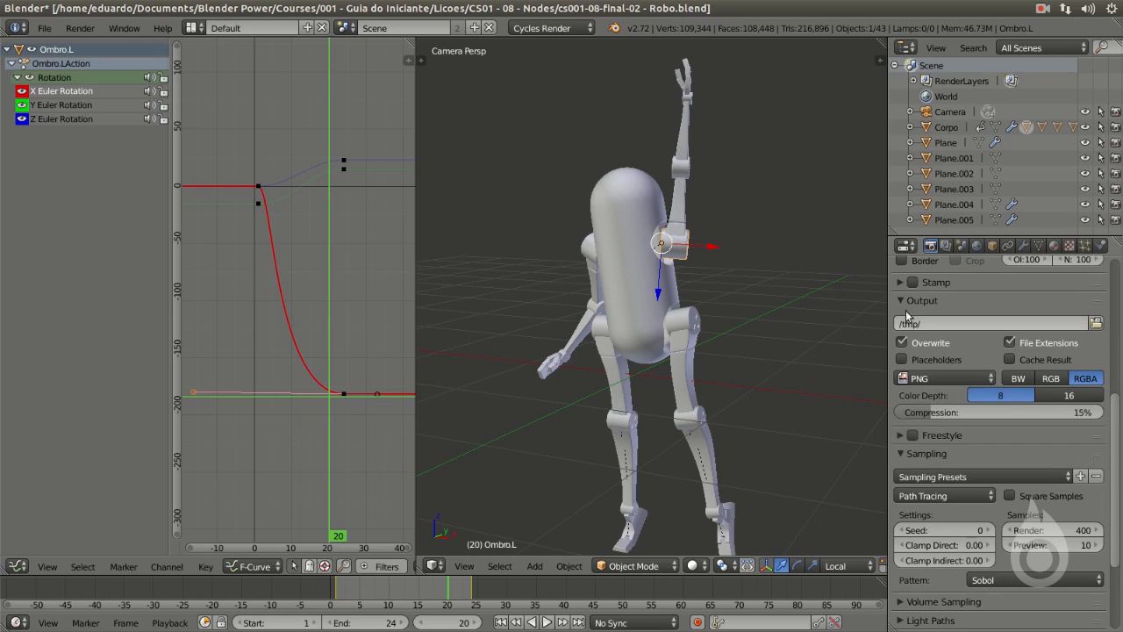
pyautogui.click(962, 377)
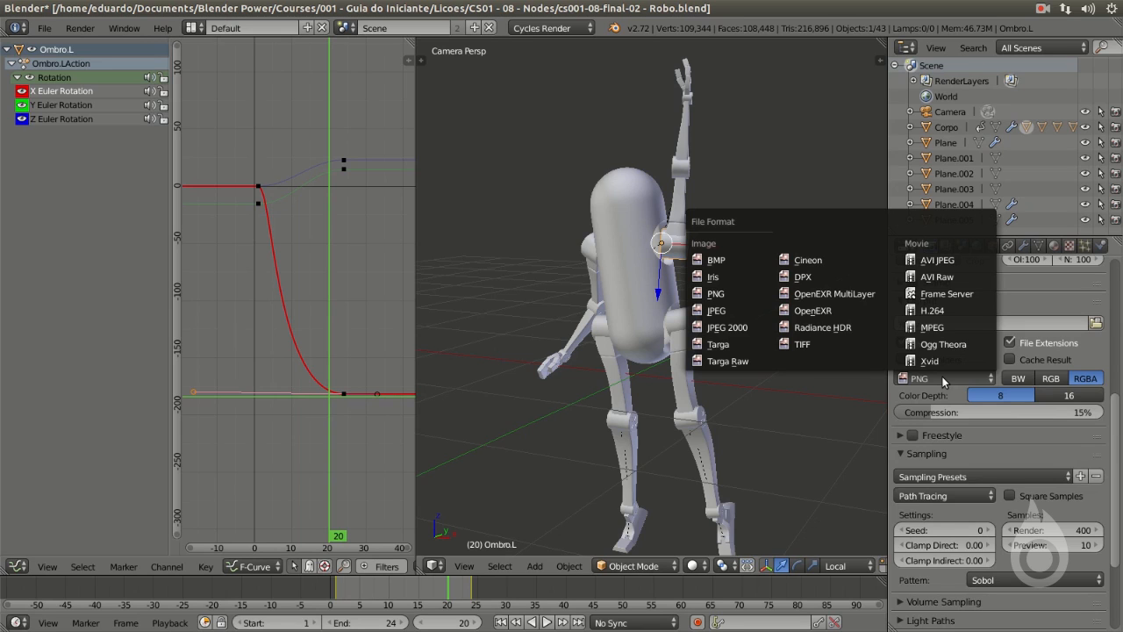
pyautogui.click(933, 311)
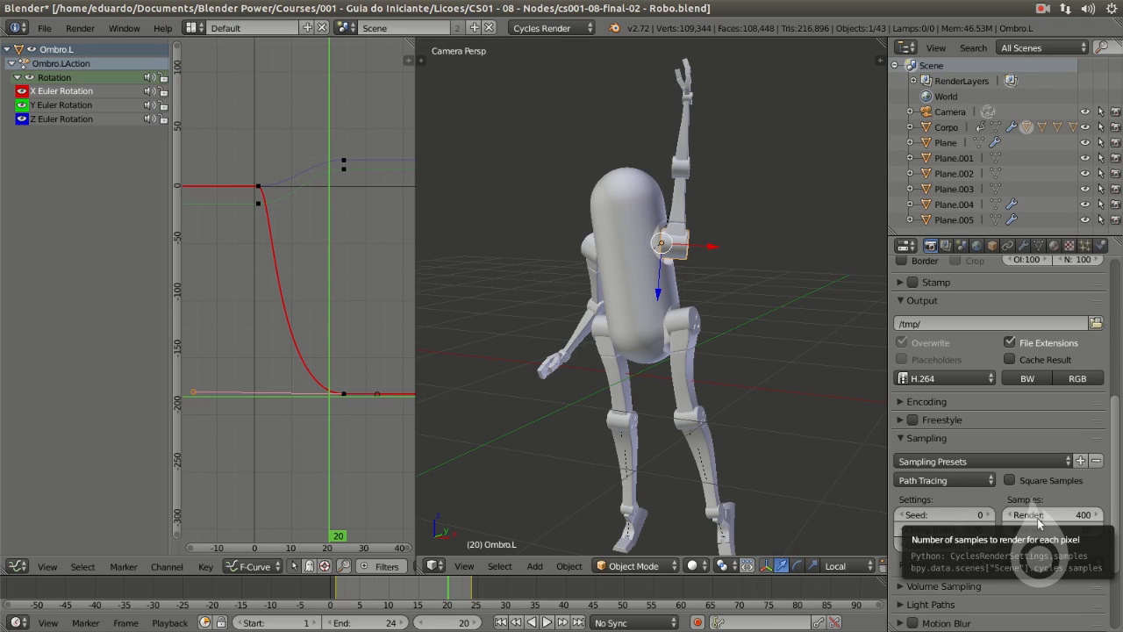
# Step: Review the dimension, output and sampling render settings and check the robot's framing in the camera view
pyautogui.scroll(8, 1037, 518)
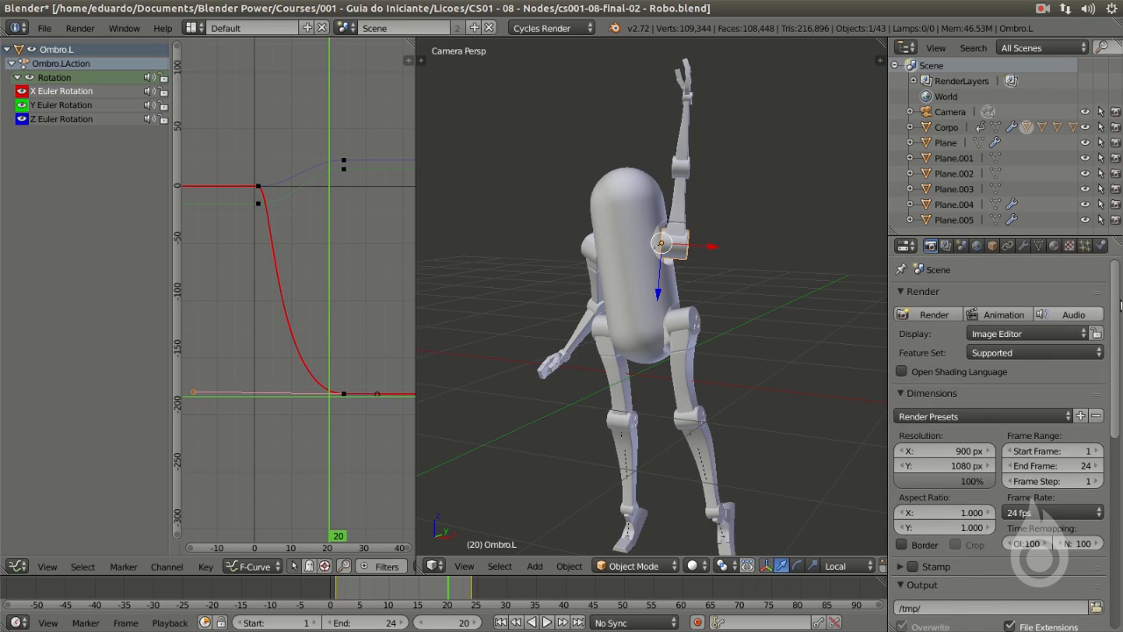
pyautogui.scroll(-7, 1117, 295)
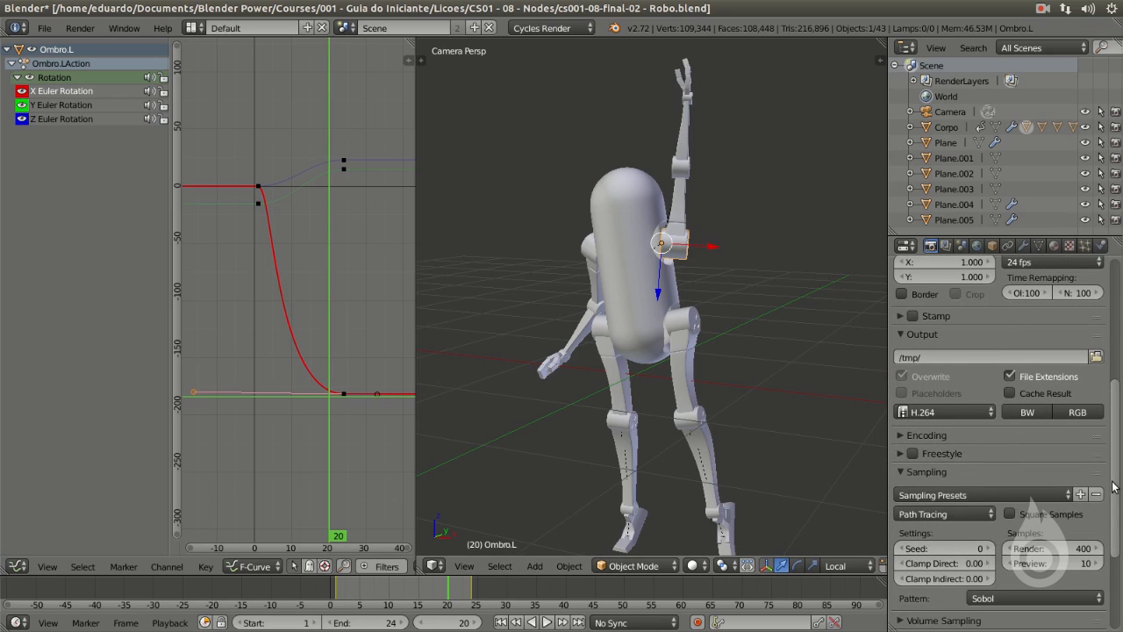
pyautogui.scroll(7, 1119, 328)
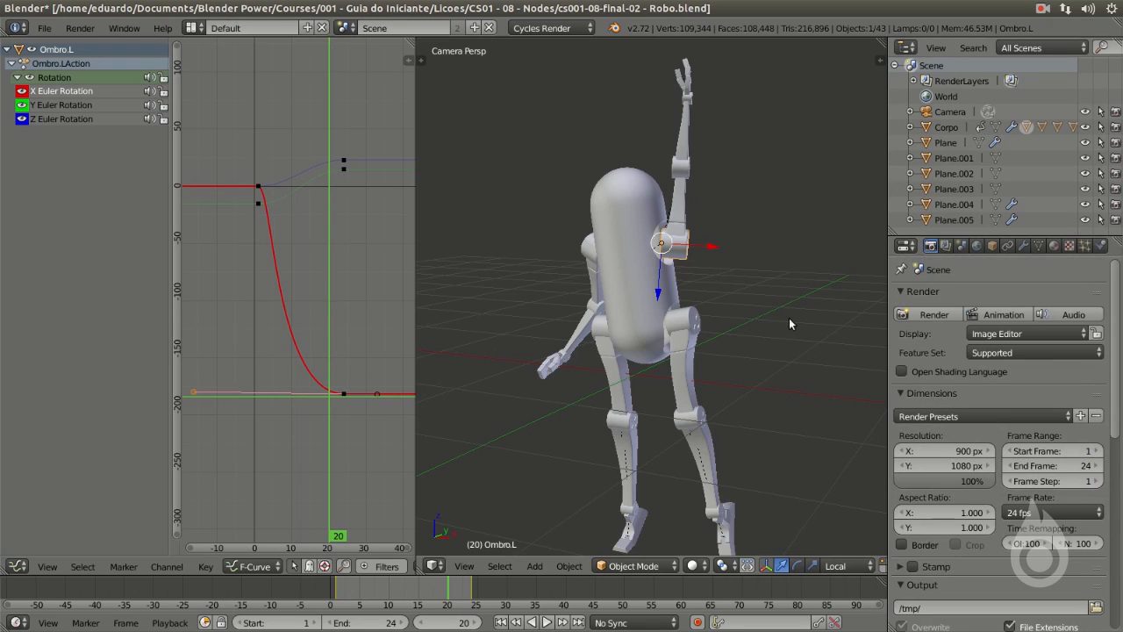
pyautogui.scroll(-4, 789, 324)
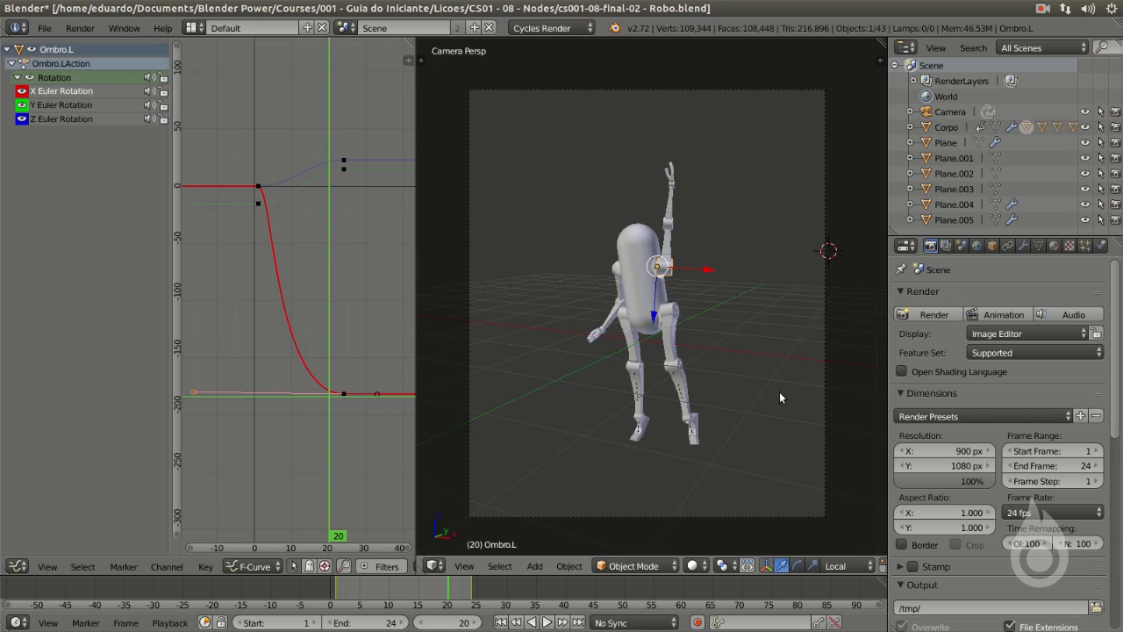
pyautogui.scroll(2, 779, 394)
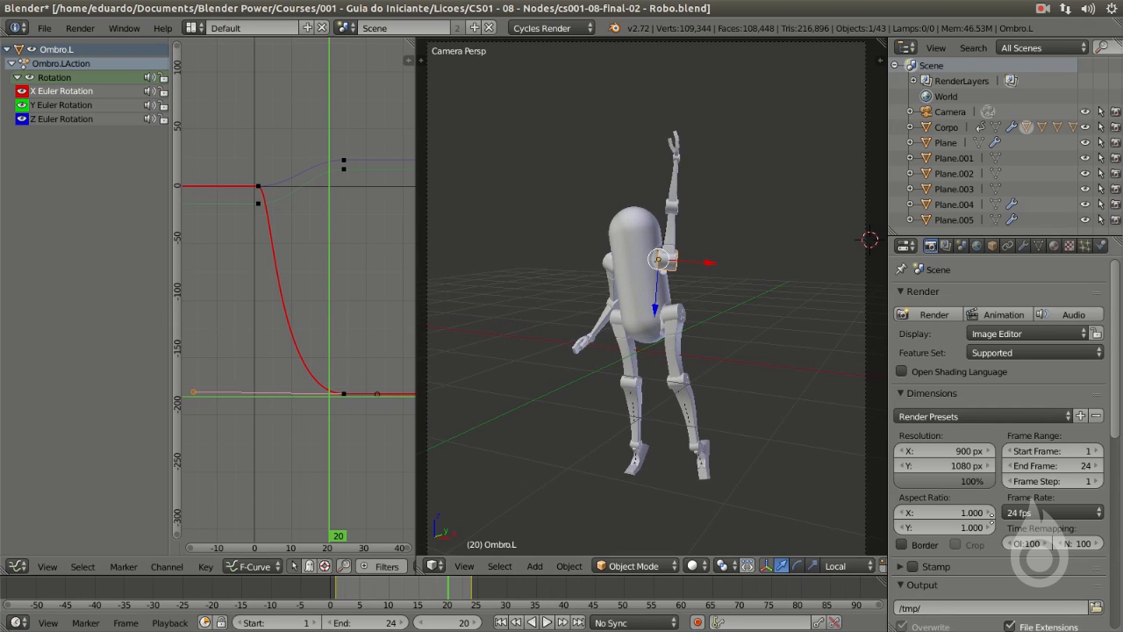
pyautogui.scroll(-6, 991, 515)
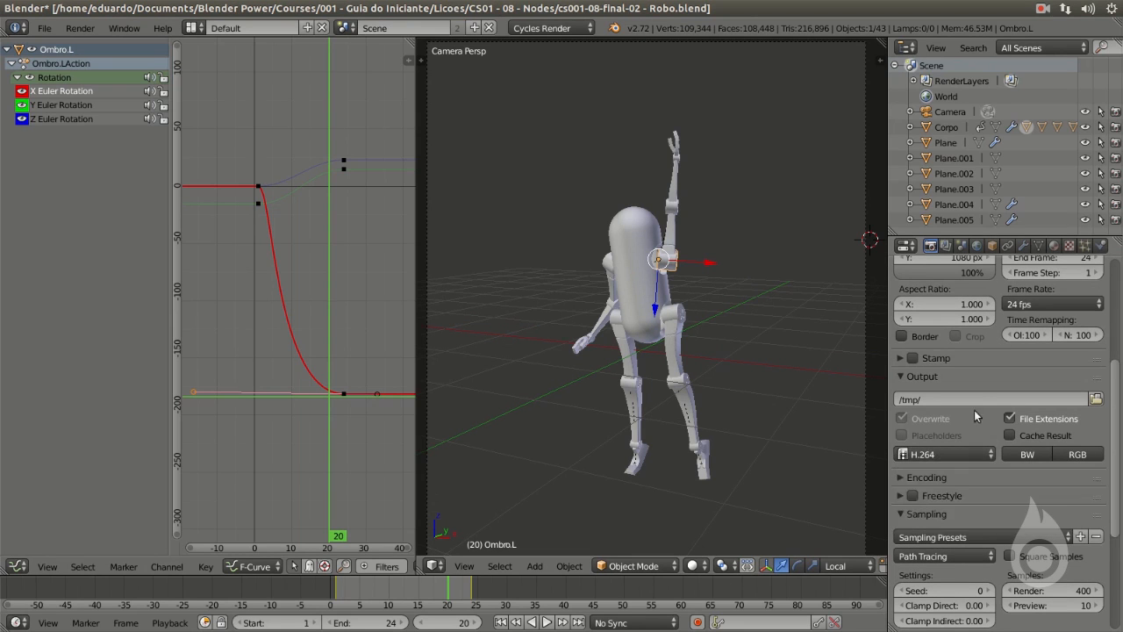
pyautogui.scroll(6, 977, 416)
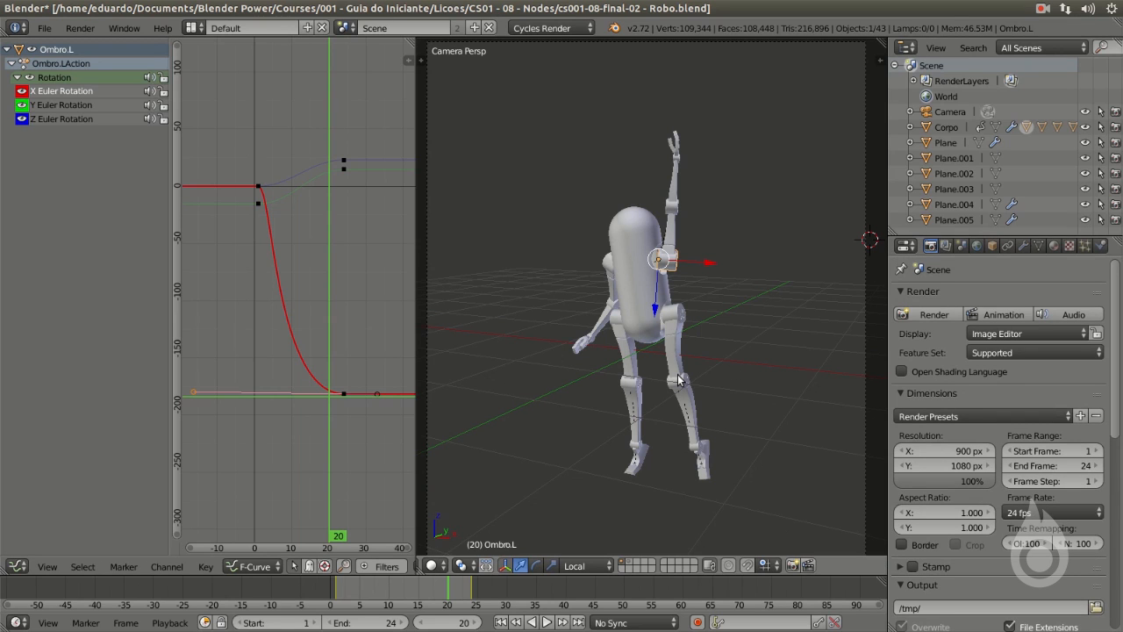
# Step: Turn on Only Render in the 3D view's display options, deselect all objects and fit the full camera frame in view
pyautogui.press('n')
pyautogui.scroll(-10, 809, 492)
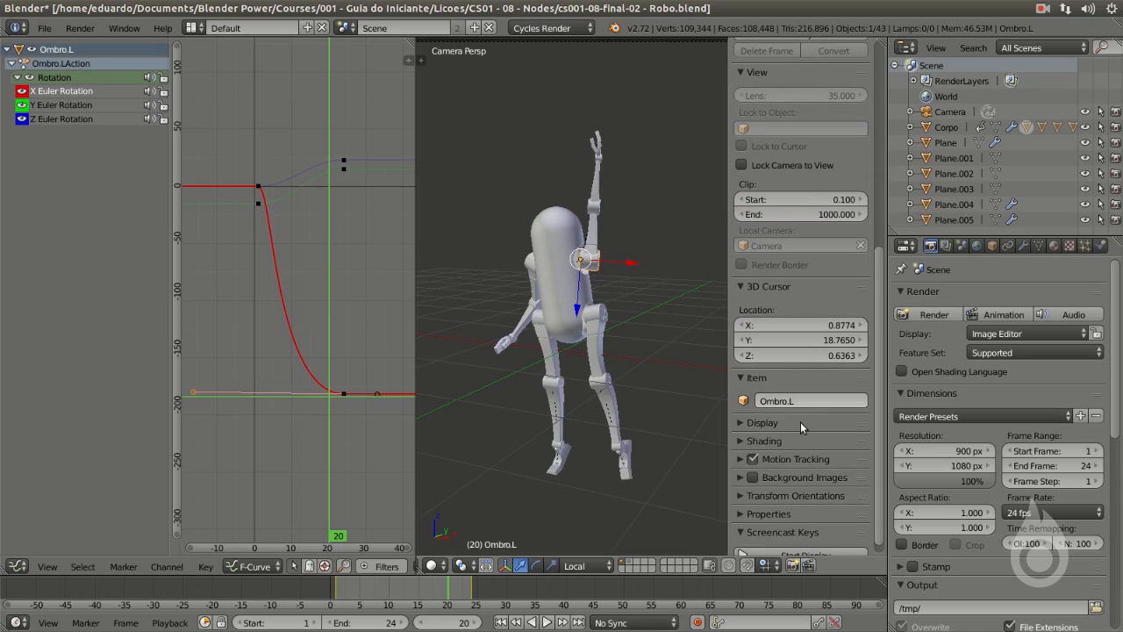
pyautogui.click(801, 422)
pyautogui.click(756, 445)
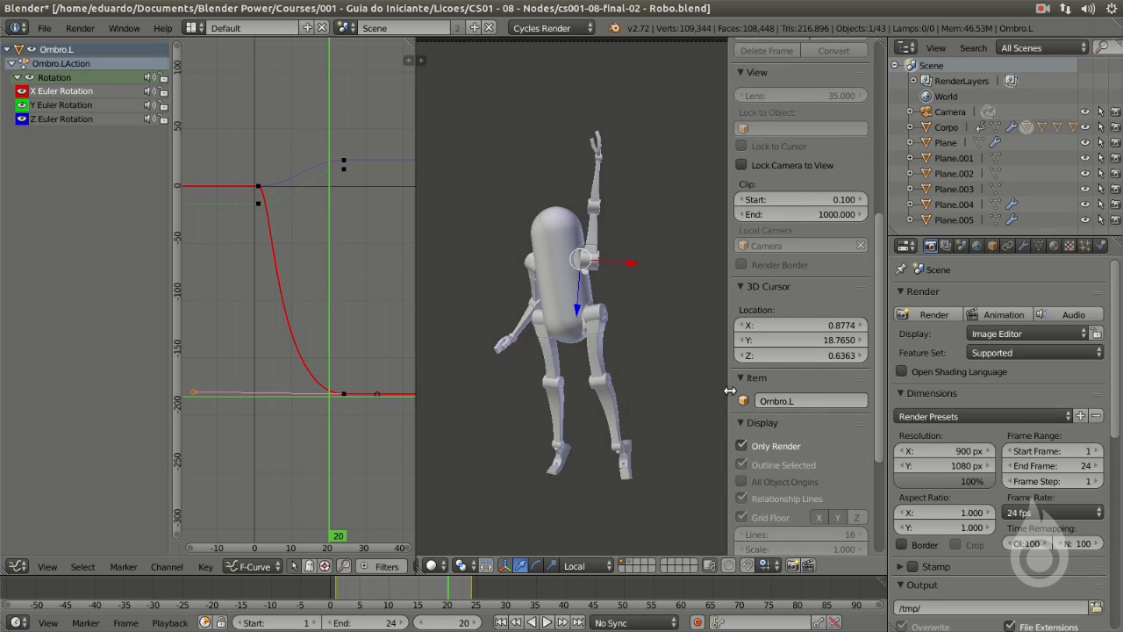
pyautogui.press('n')
pyautogui.press('a')
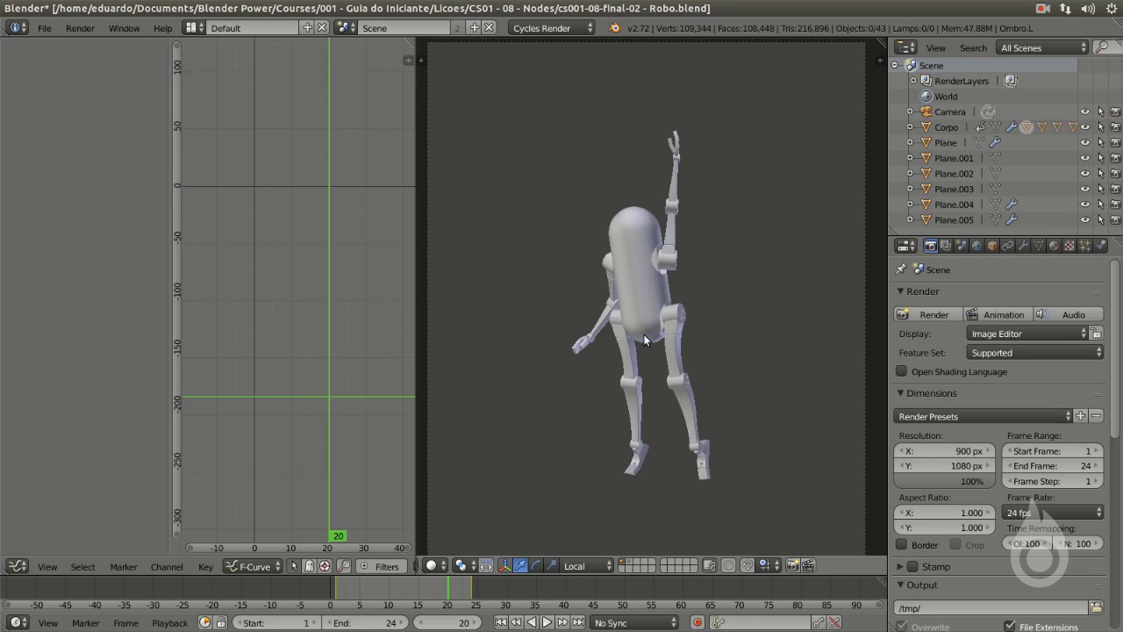
pyautogui.press('KP_0')
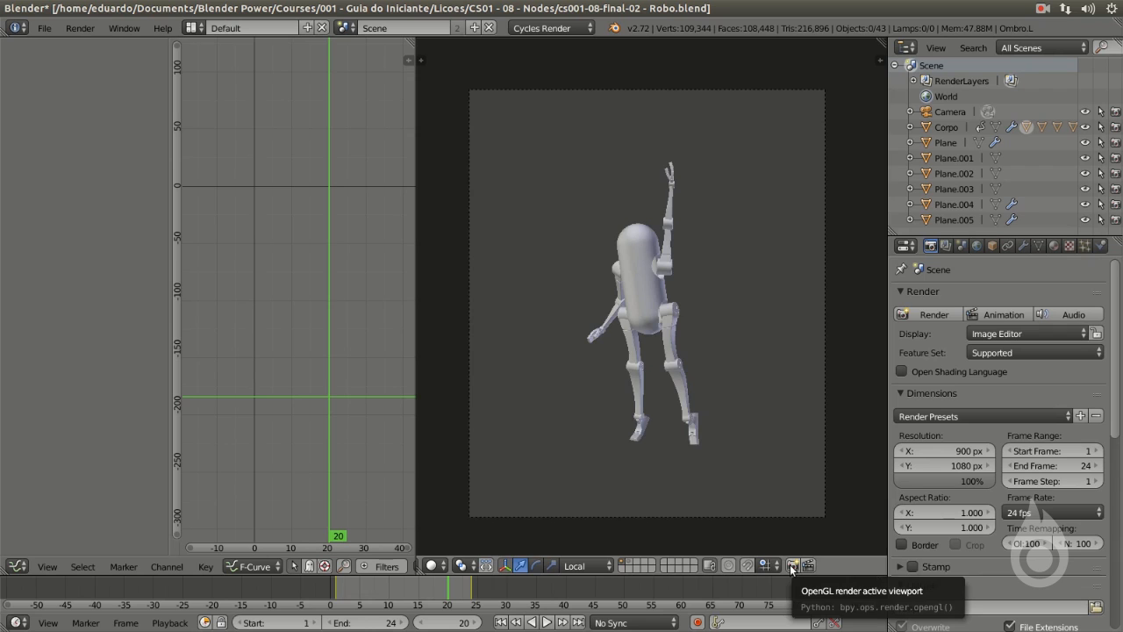
# Step: Make an OpenGL render of the active viewport at frame 20, inspect the robot in it, and return to the 3D view
pyautogui.click(789, 564)
pyautogui.scroll(-3, 733, 381)
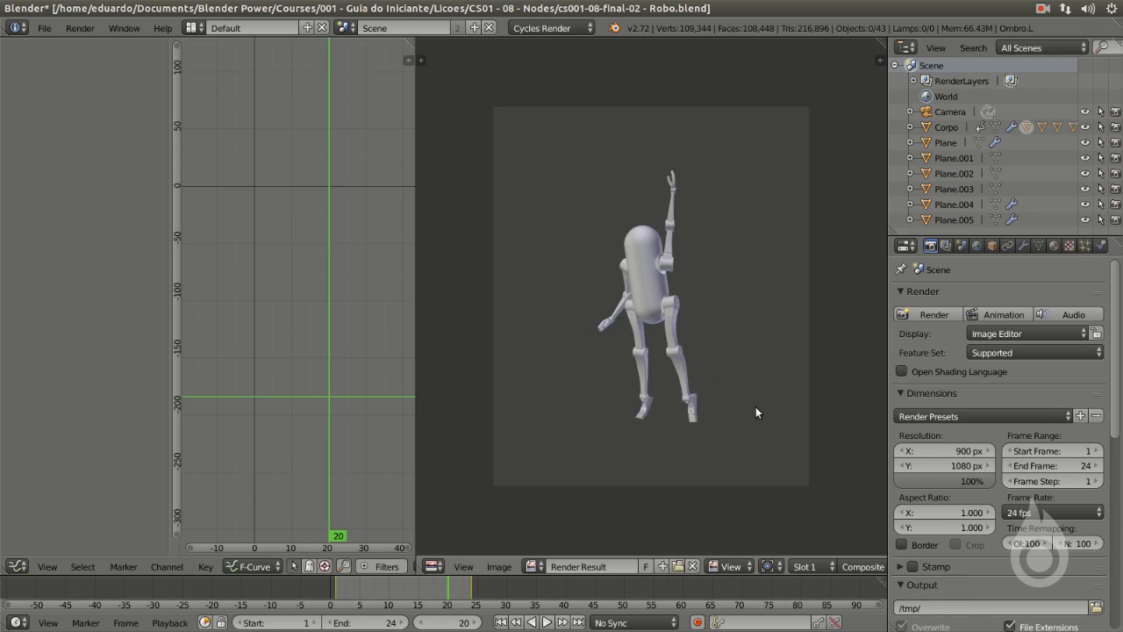
pyautogui.moveTo(592, 318); pyautogui.dragTo(667, 330, button='middle')
pyautogui.scroll(4, 742, 300)
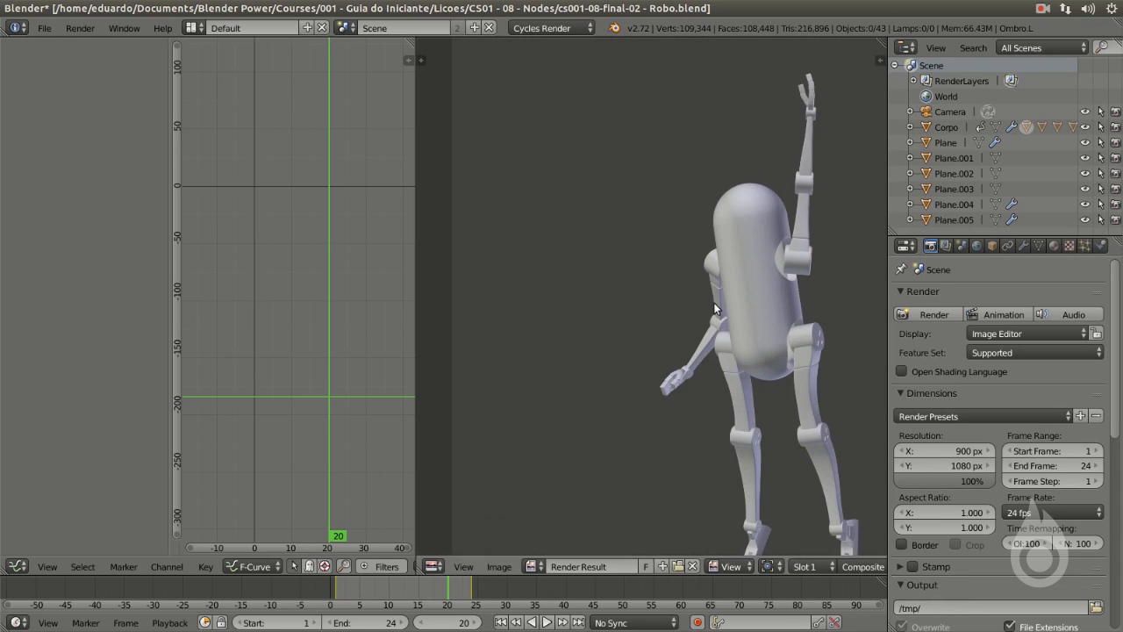
pyautogui.scroll(-3, 702, 339)
pyautogui.press('Escape')
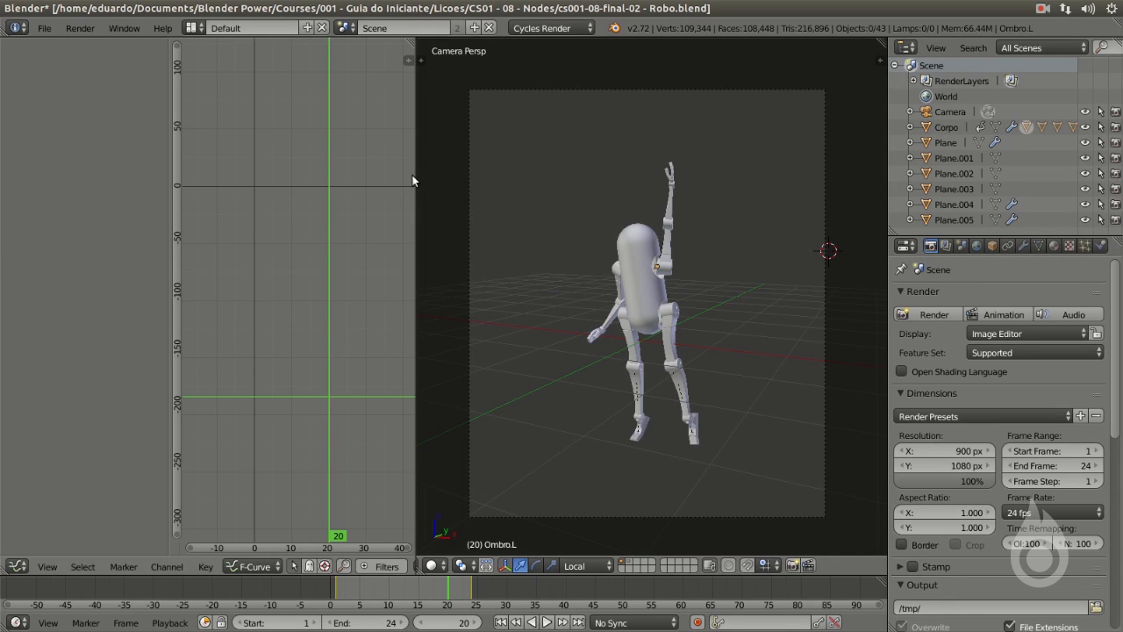
# Step: Set the render output path to the "CS01 - 09 - Animacao" folder
pyautogui.scroll(-1, 999, 536)
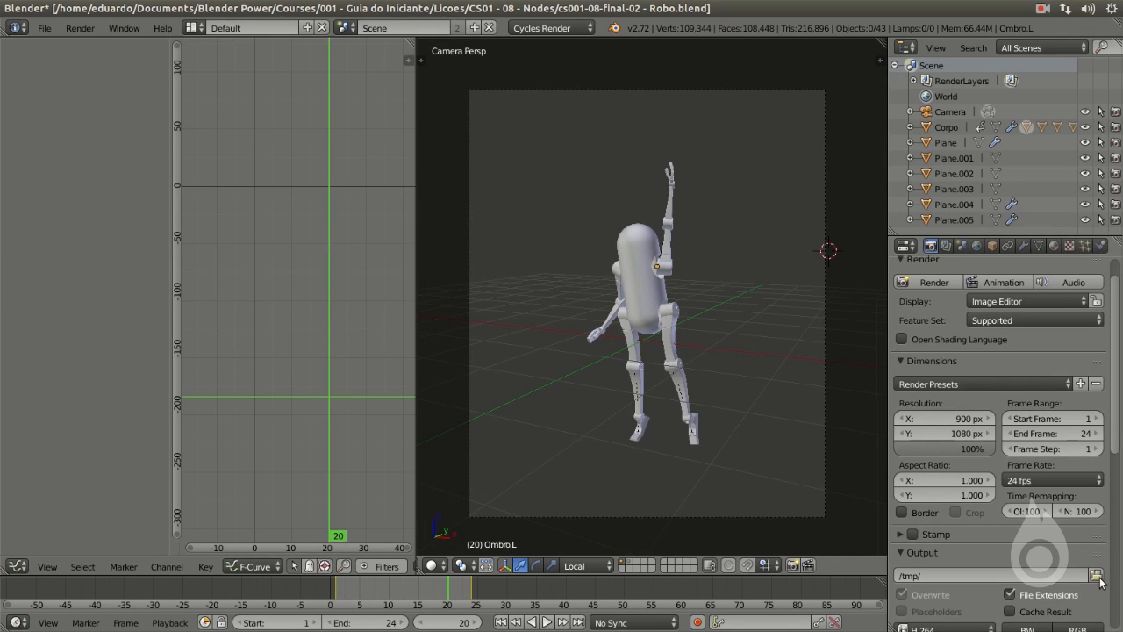
pyautogui.click(1097, 575)
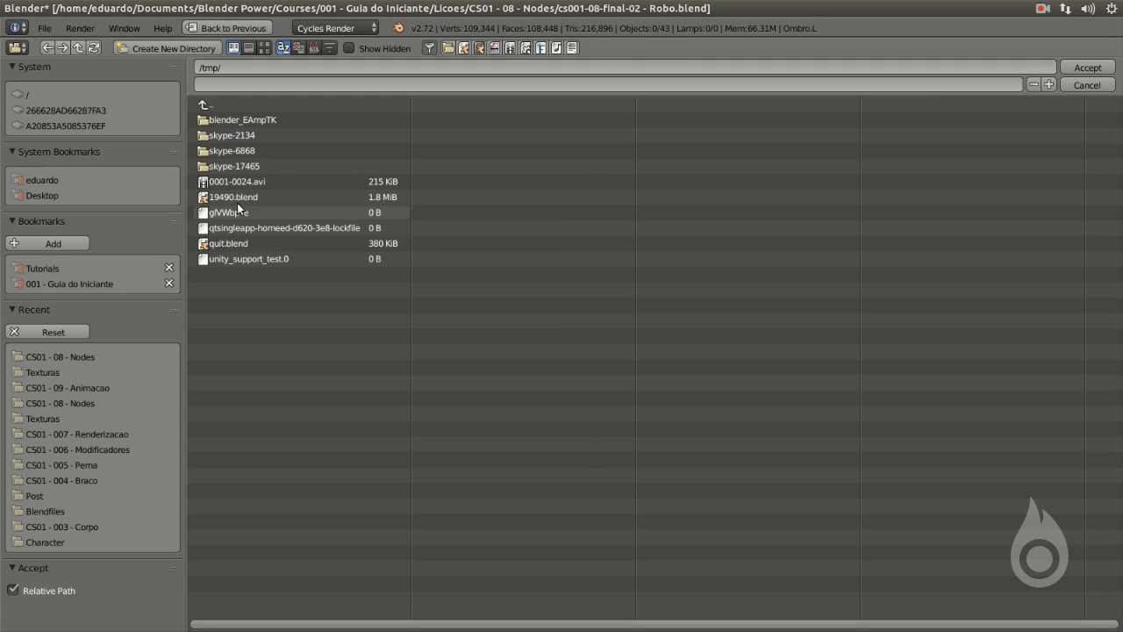
pyautogui.click(117, 386)
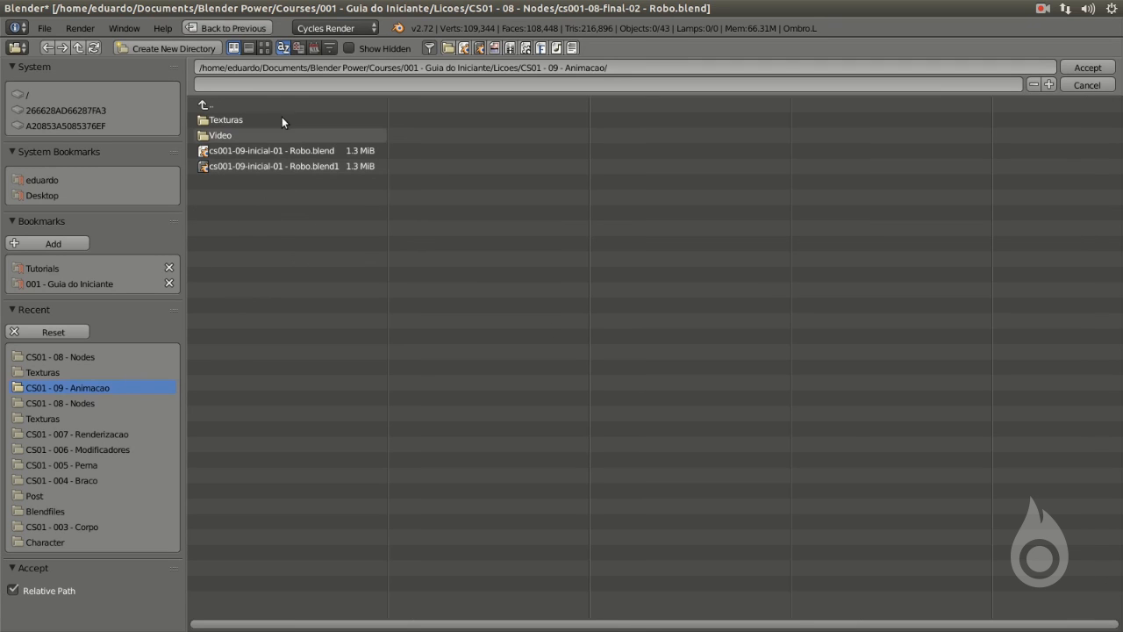
pyautogui.click(1088, 67)
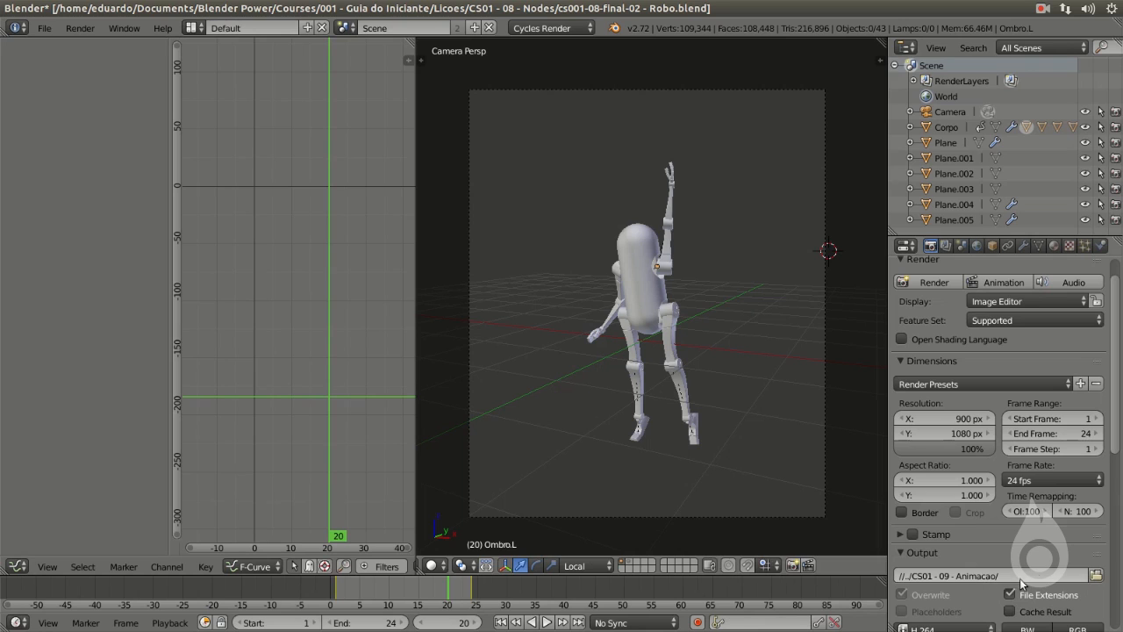
# Step: Render the viewport animation with OpenGL, play the rendered animation in its own window and close the player
pyautogui.click(809, 566)
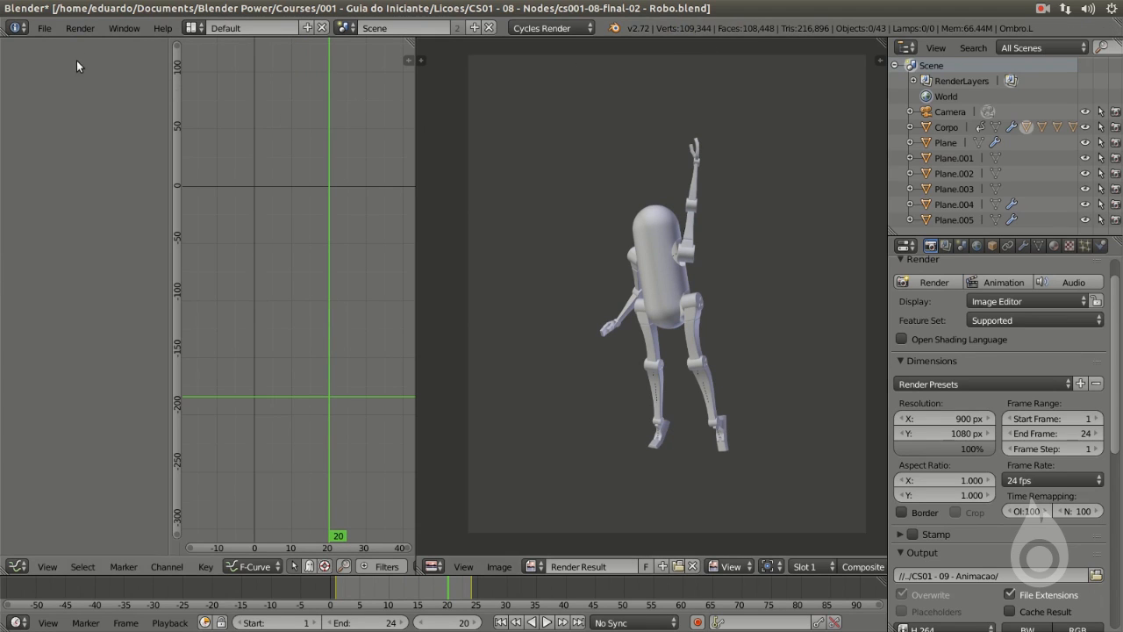
pyautogui.click(80, 29)
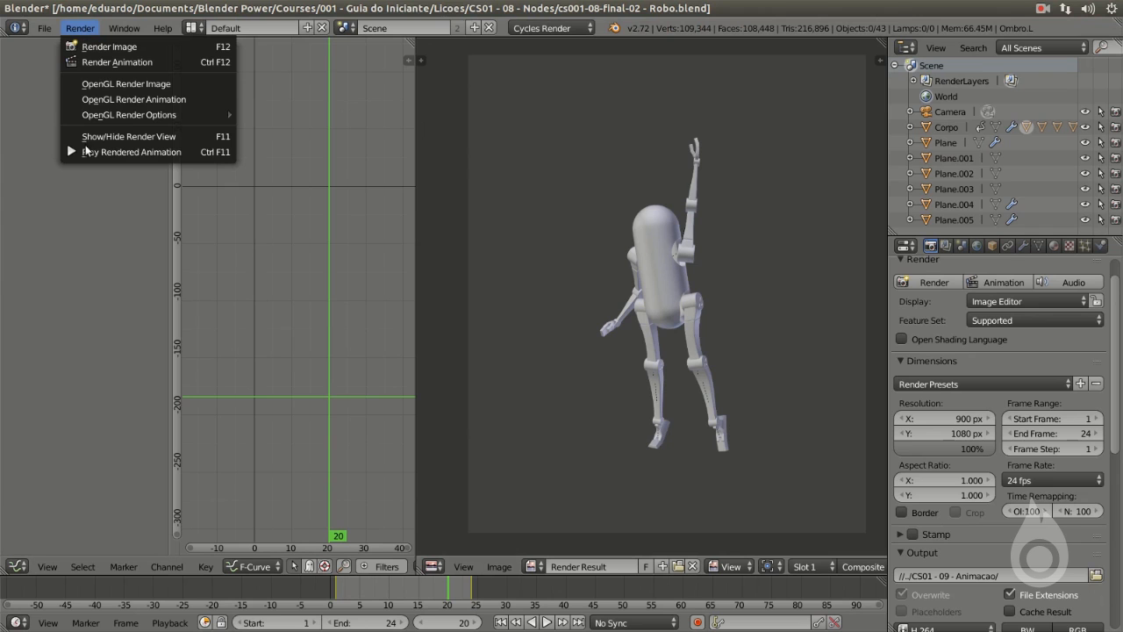
pyautogui.click(131, 152)
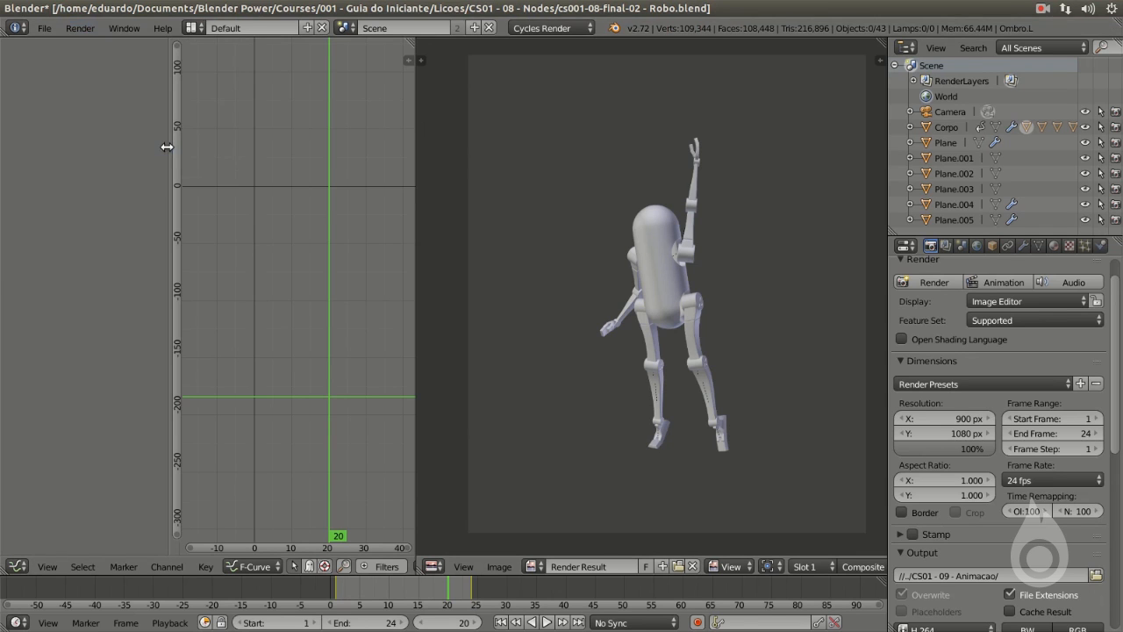
pyautogui.moveTo(491, 12); pyautogui.dragTo(795, 26)
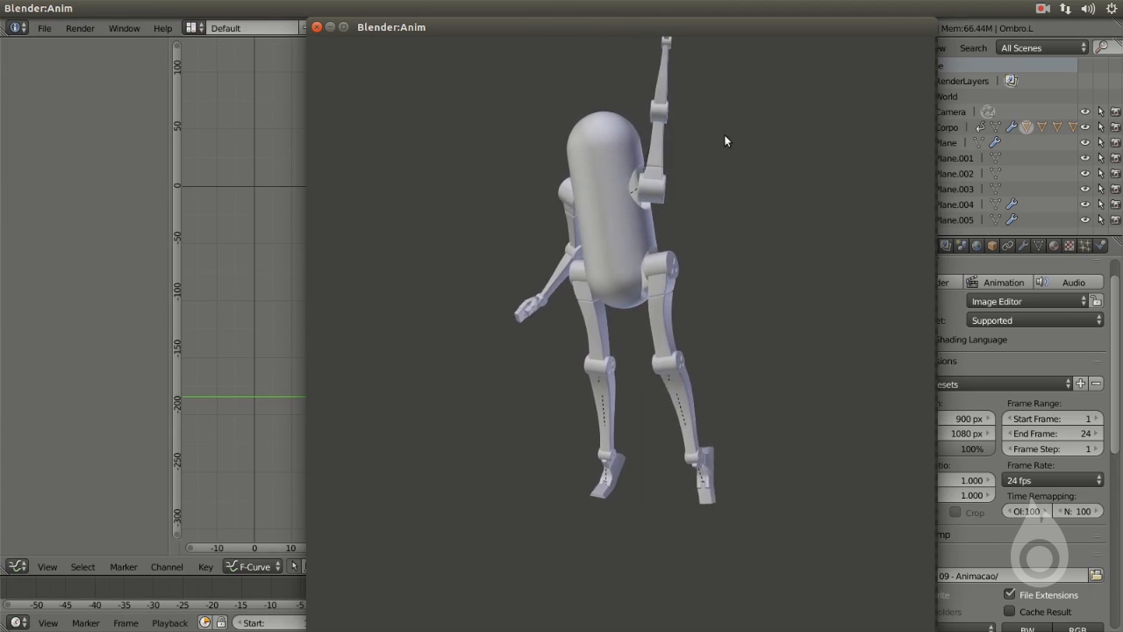
pyautogui.moveTo(388, 26); pyautogui.dragTo(355, 27)
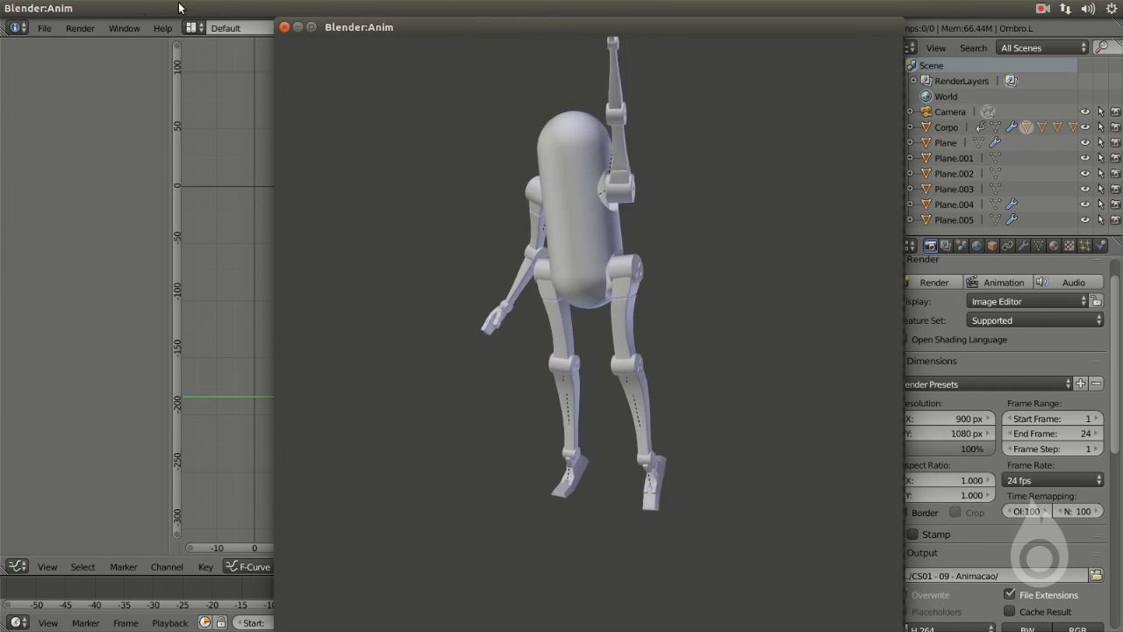
pyautogui.click(284, 27)
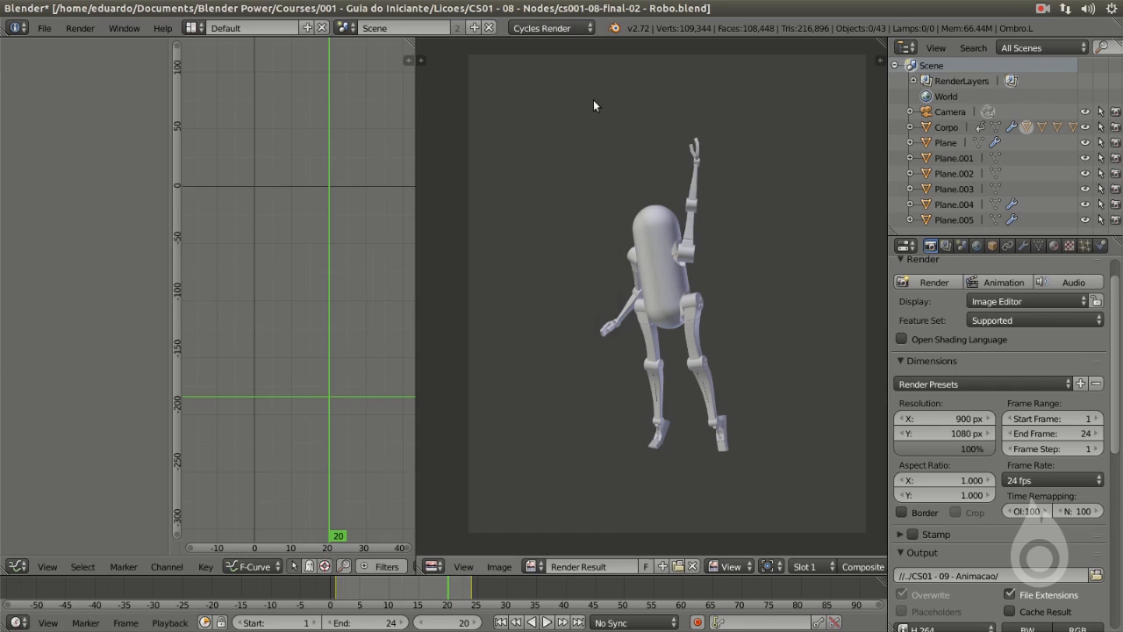
# Step: Switch to the Files app and open 0001-0024.avi from the "CS01 - 09 - Animacao" folder to watch the exported video
pyautogui.moveTo(5, 307)
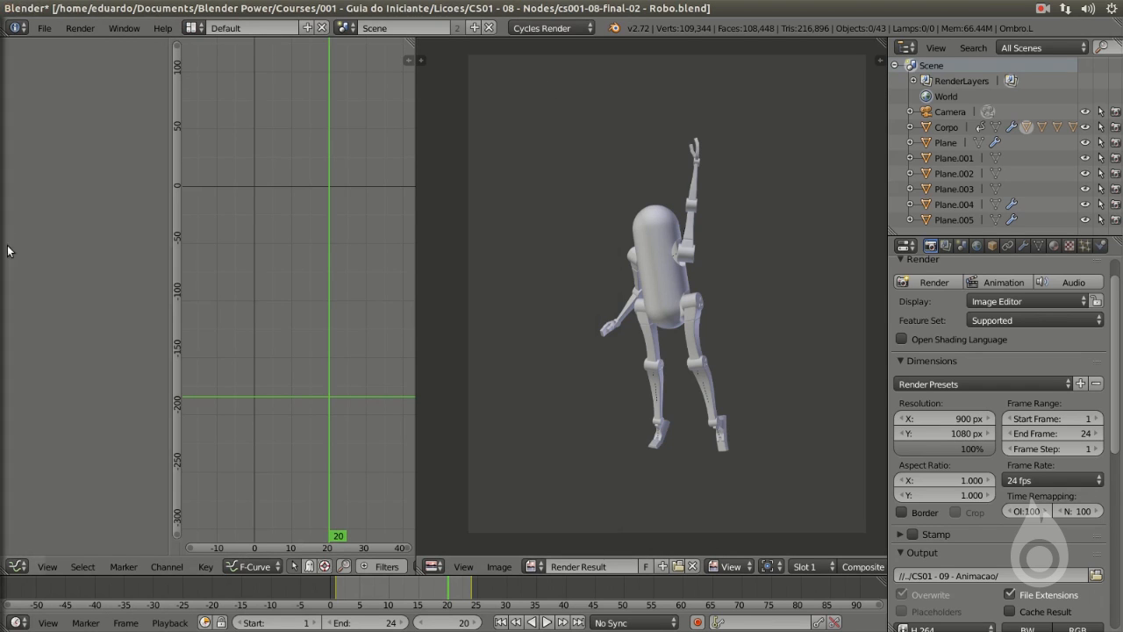
pyautogui.click(9, 81)
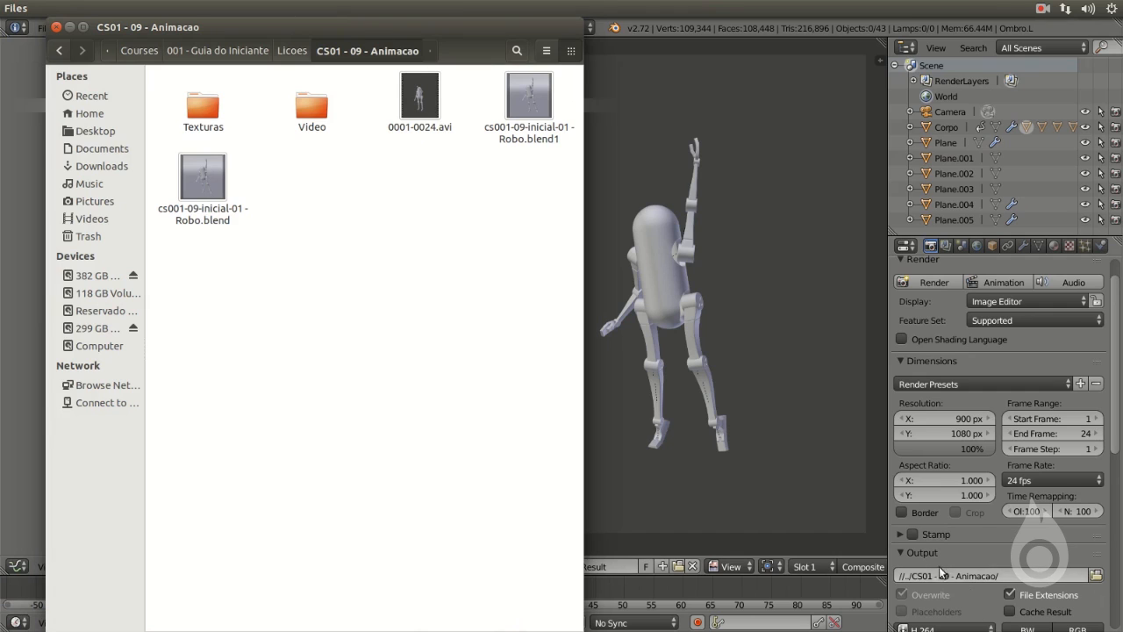
pyautogui.click(410, 127)
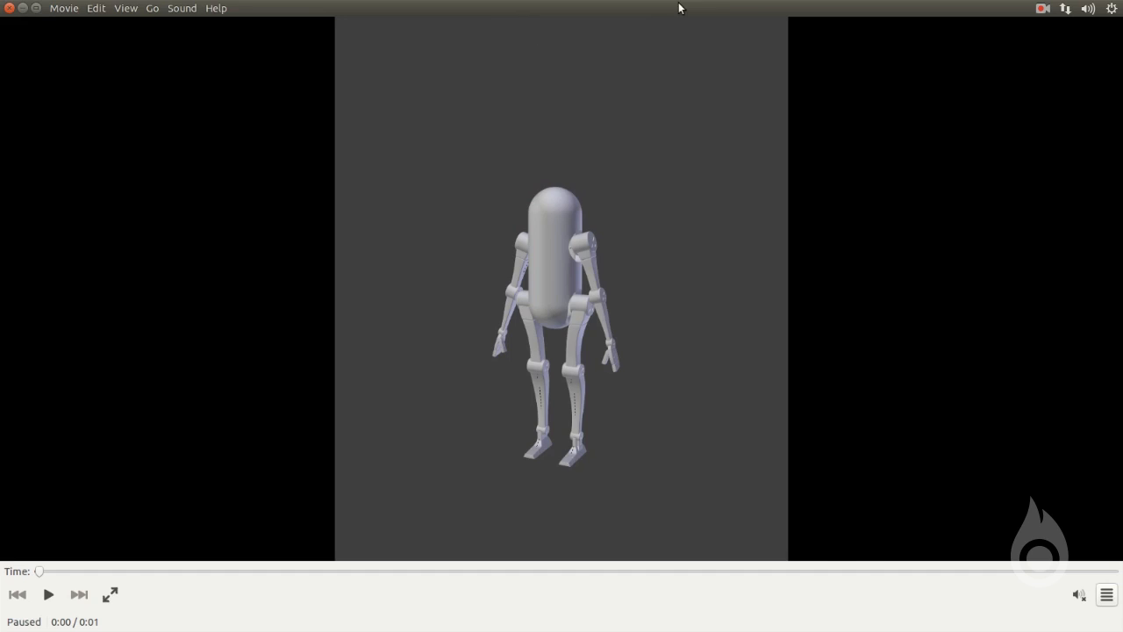
pyautogui.doubleClick(745, 12)
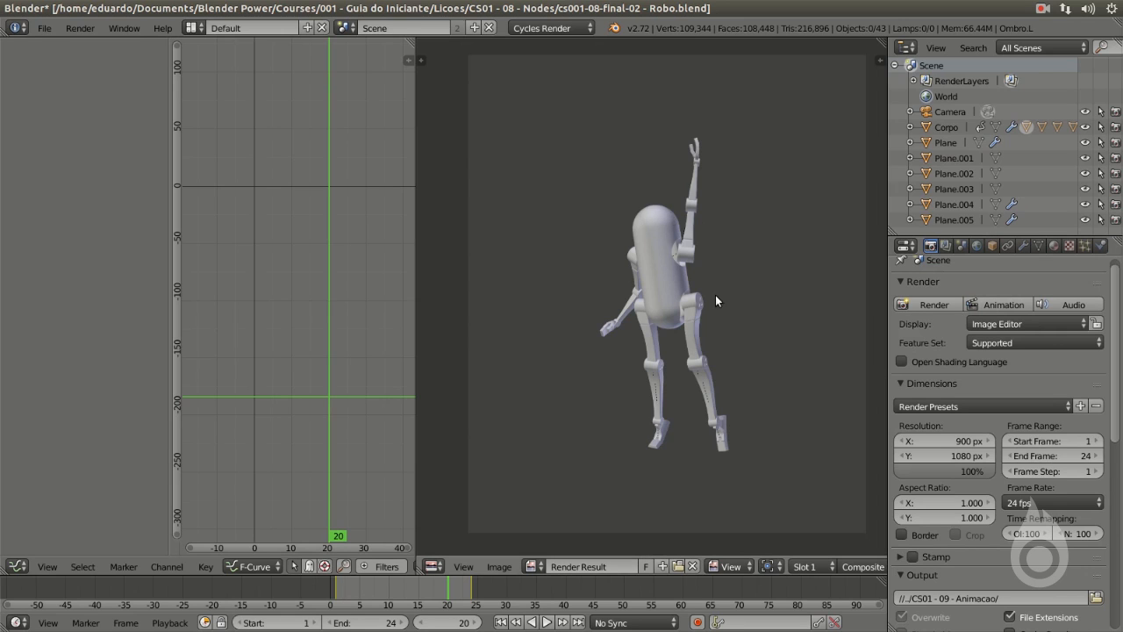
# Step: Leave the render result and return to the 3D camera view
pyautogui.scroll(-3, 811, 566)
pyautogui.scroll(-3, 798, 566)
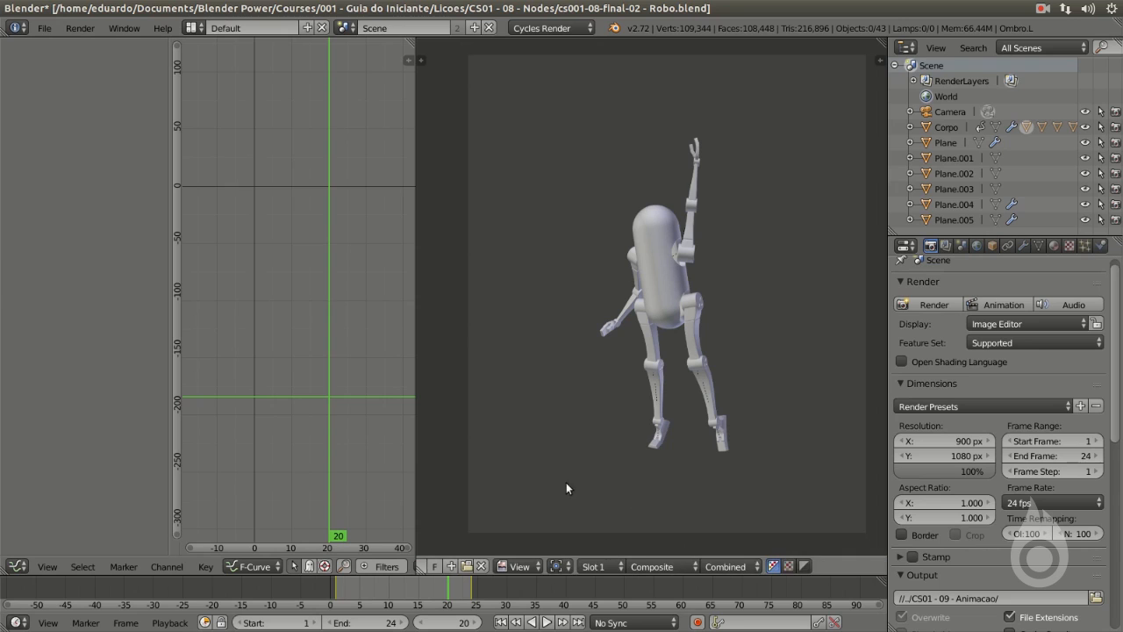
pyautogui.press('Escape')
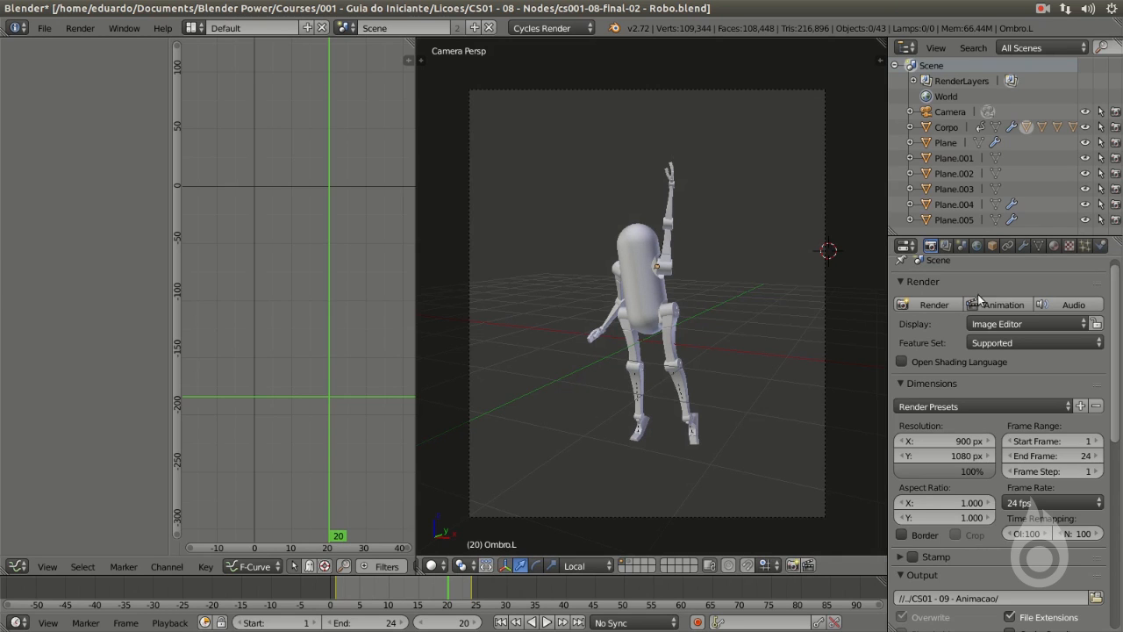